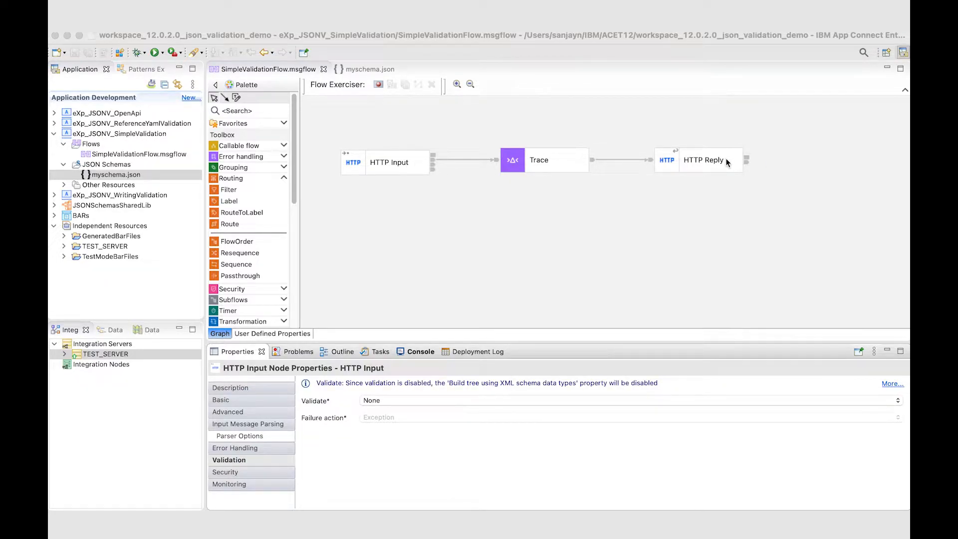
Step: Review the HTTP Input node's message parsing properties and the options available for its Validate setting
left_click(256, 424)
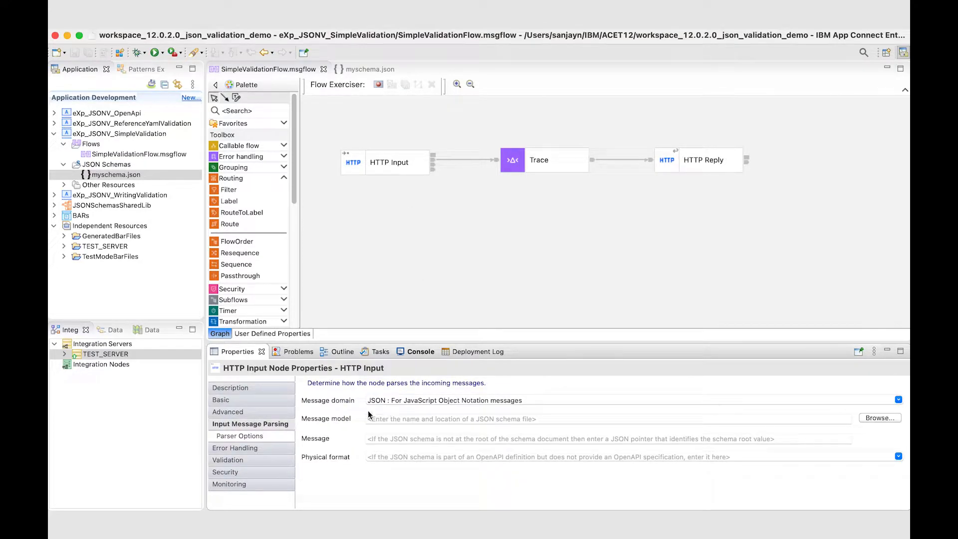
left_click(255, 460)
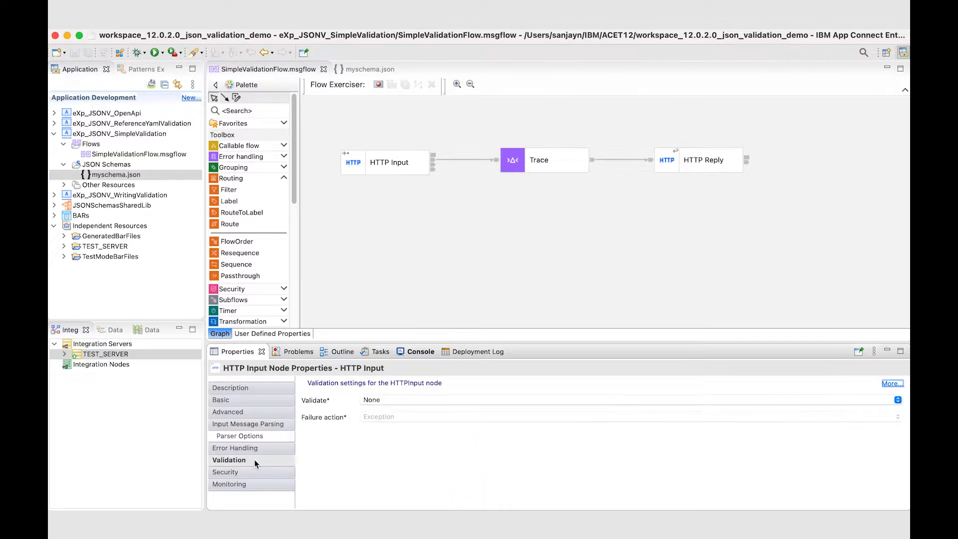
left_click(382, 401)
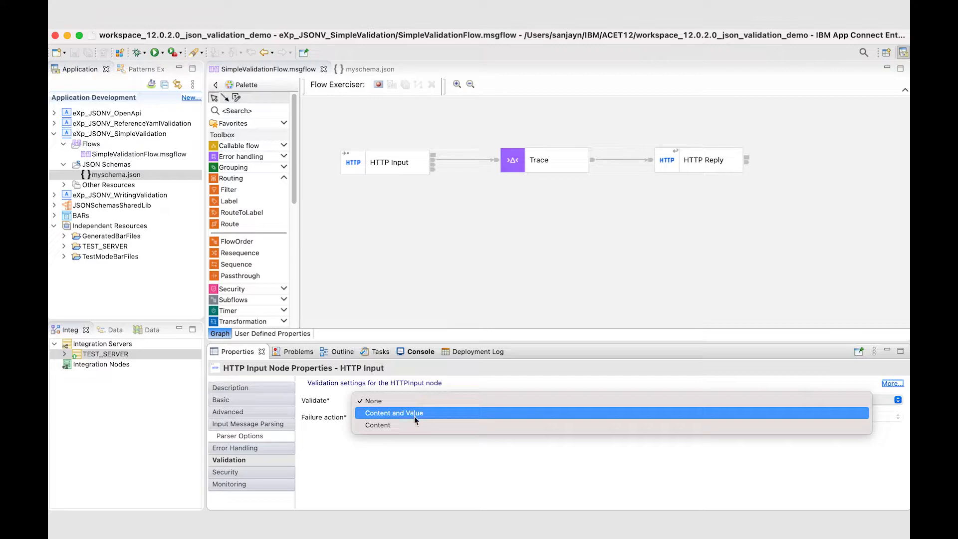
left_click(457, 469)
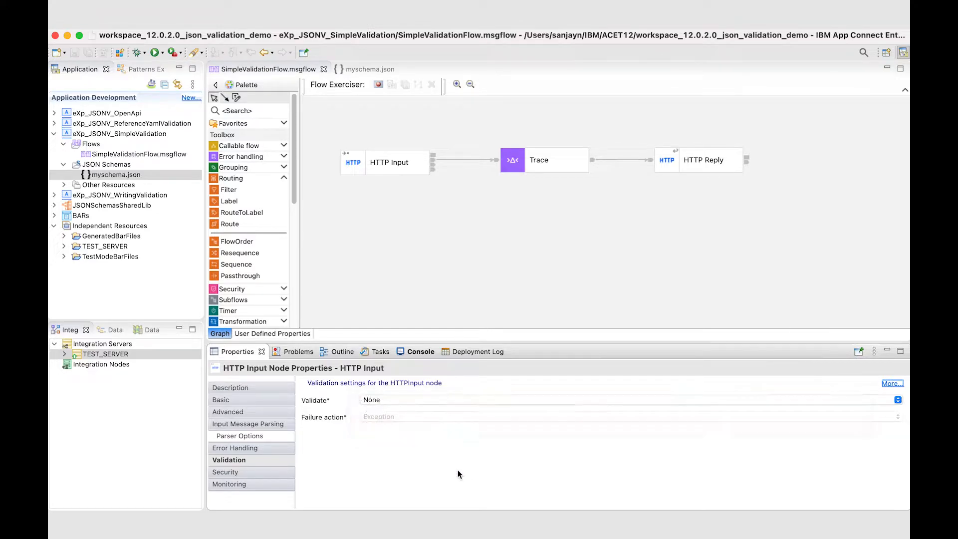
left_click(254, 425)
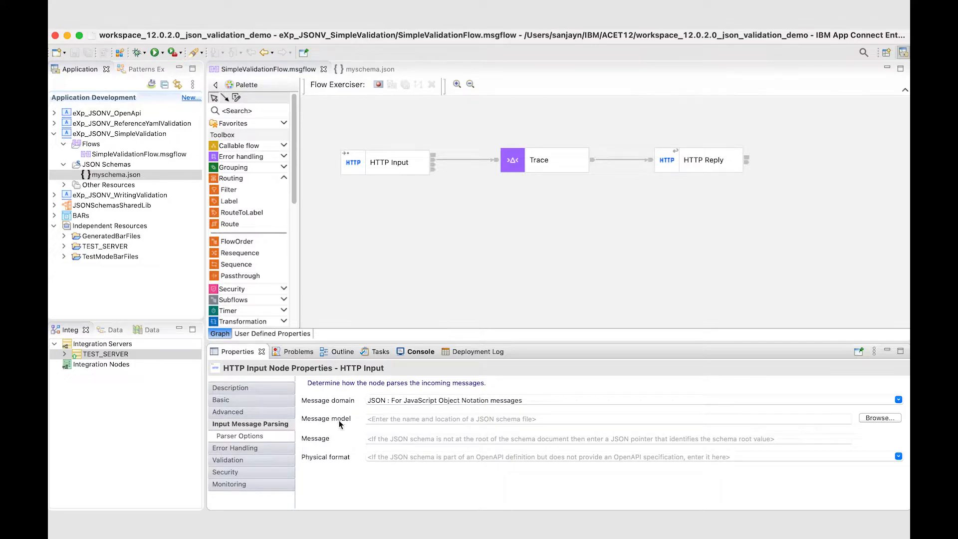
left_click(377, 419)
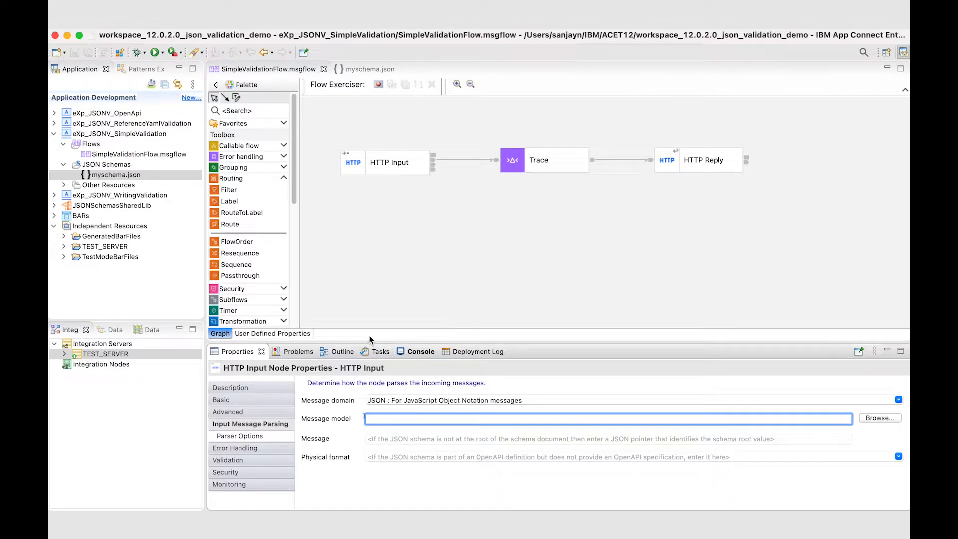
Step: Open myschema.json from the eXp_JSONV_SimpleValidation application and examine its schema version, title, description and type declarations
left_click(121, 175)
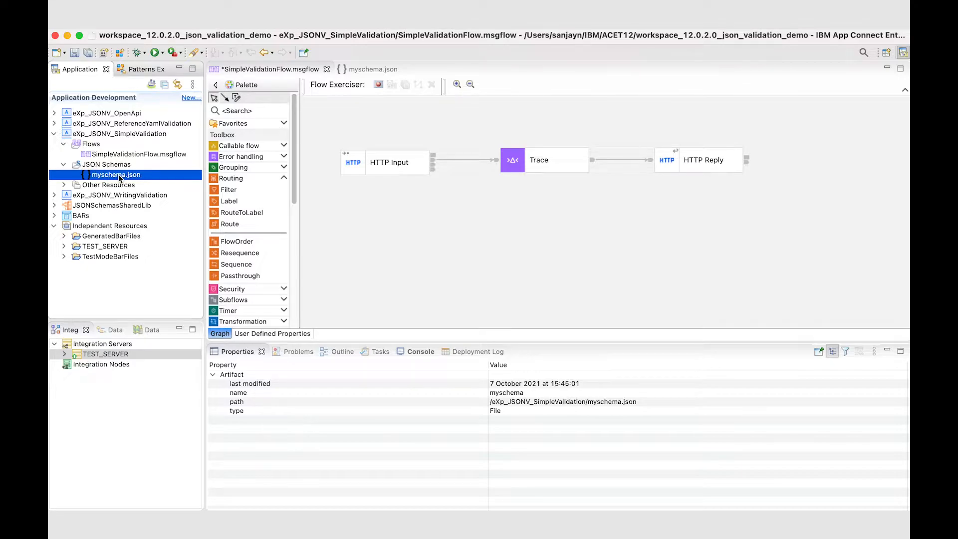
double_click(118, 174)
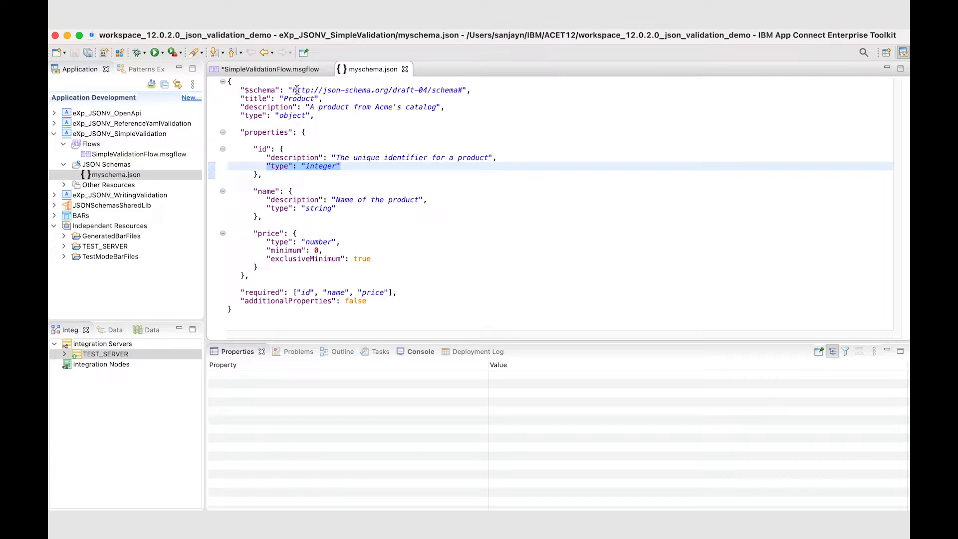
left_click_drag(487, 91, 396, 90)
left_click(494, 90)
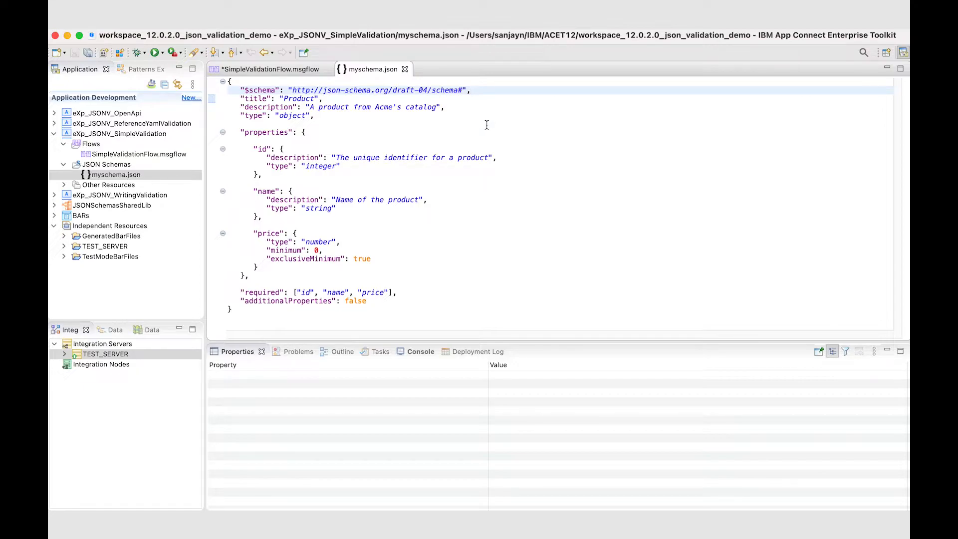
left_click_drag(240, 98, 480, 108)
left_click(493, 108)
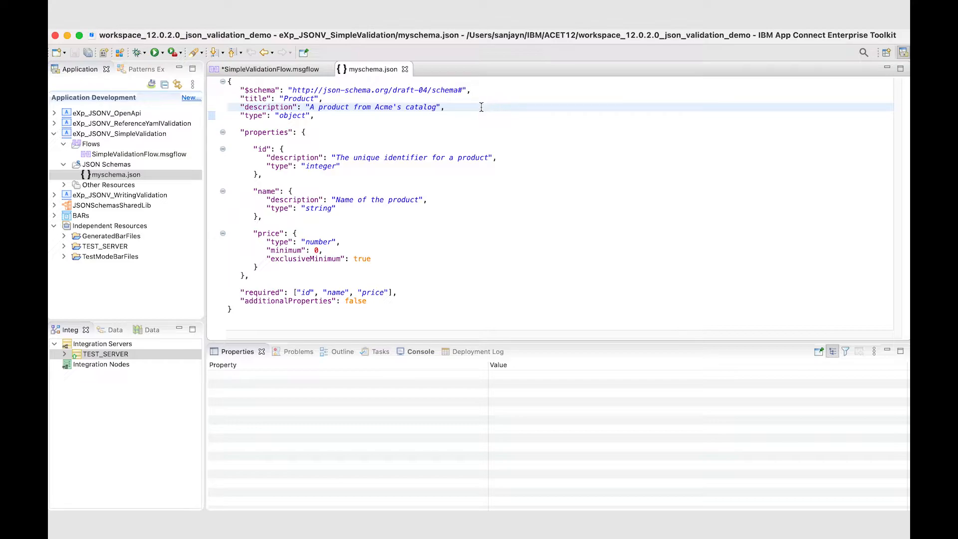
left_click(241, 115)
double_click(249, 115)
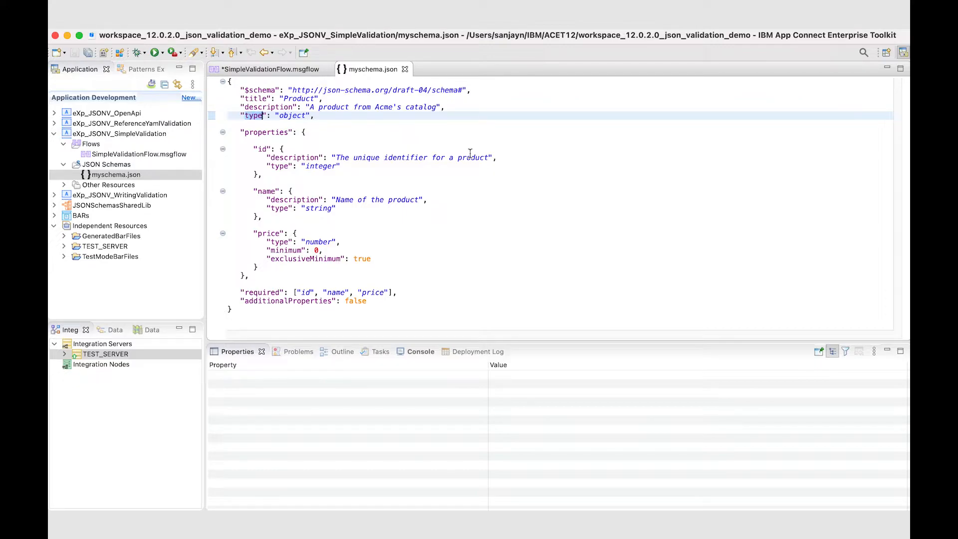
left_click(399, 139)
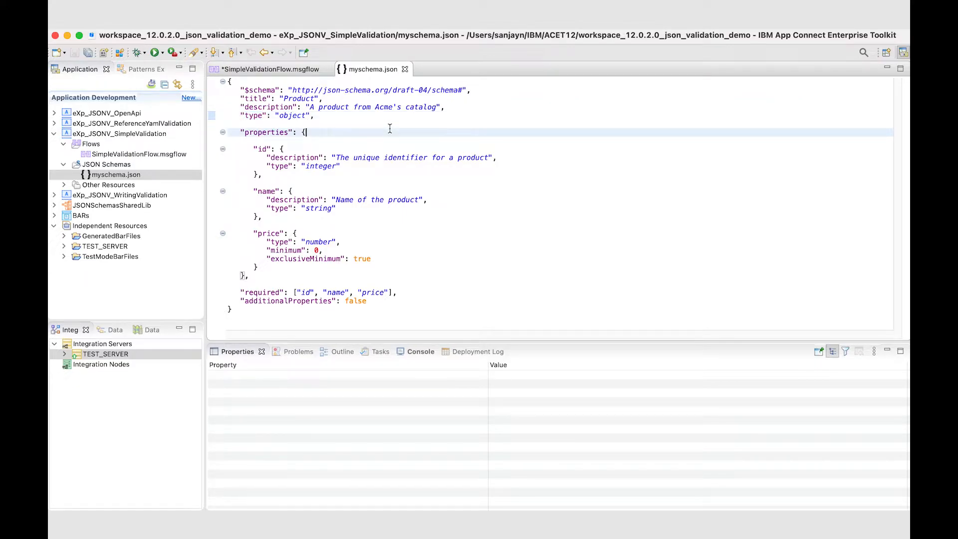
left_click(367, 117)
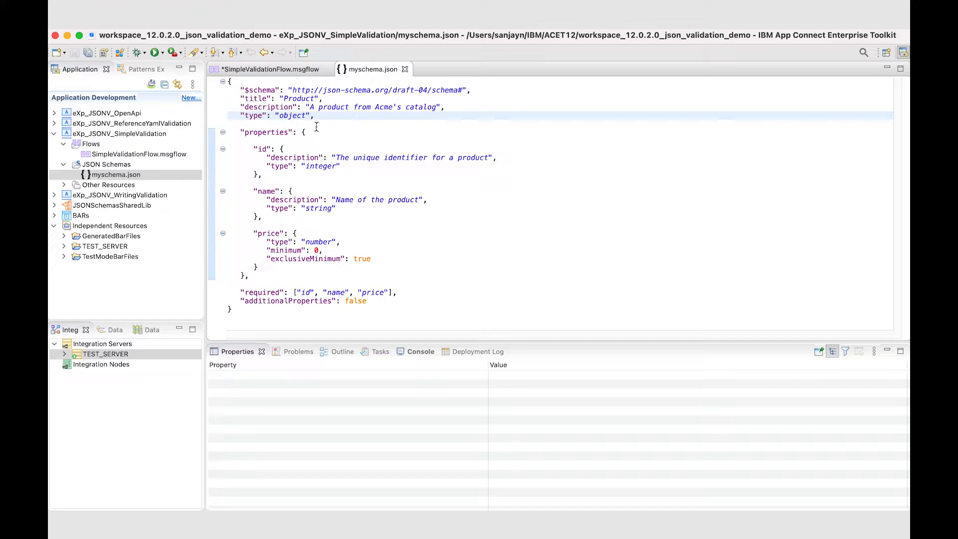
double_click(298, 115)
left_click(382, 117)
Step: Examine the id, name and price property definitions in the schema, including their types and the price constraints
mouse_move(243, 134)
left_click(265, 148)
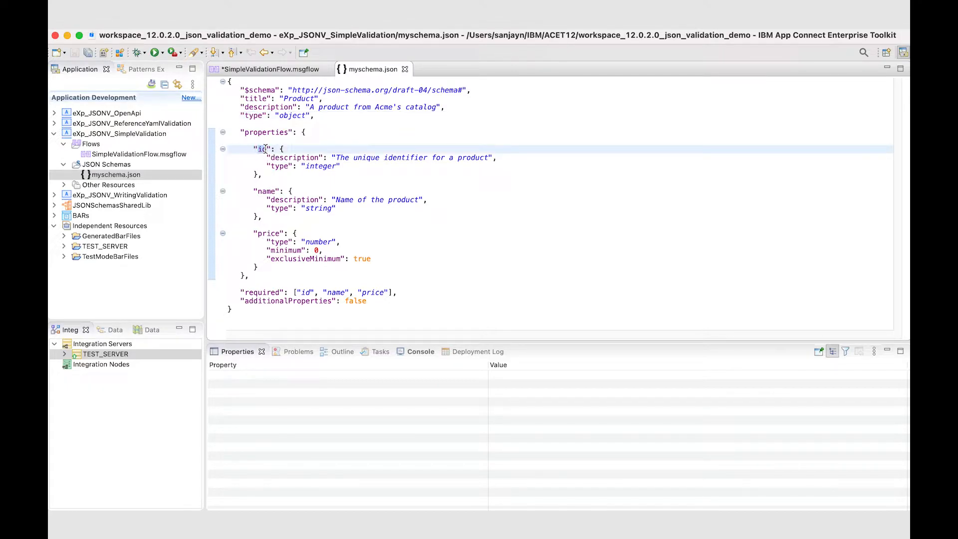
double_click(322, 166)
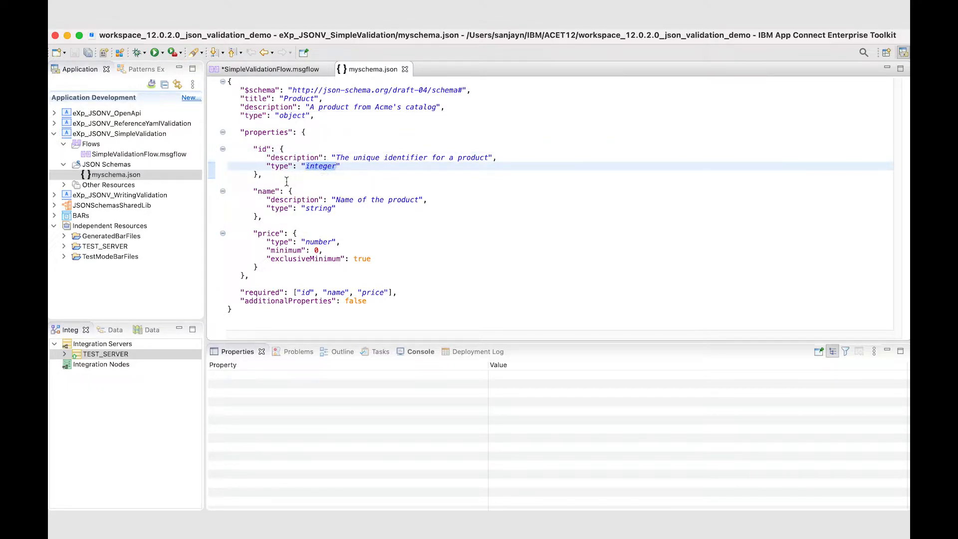
double_click(271, 191)
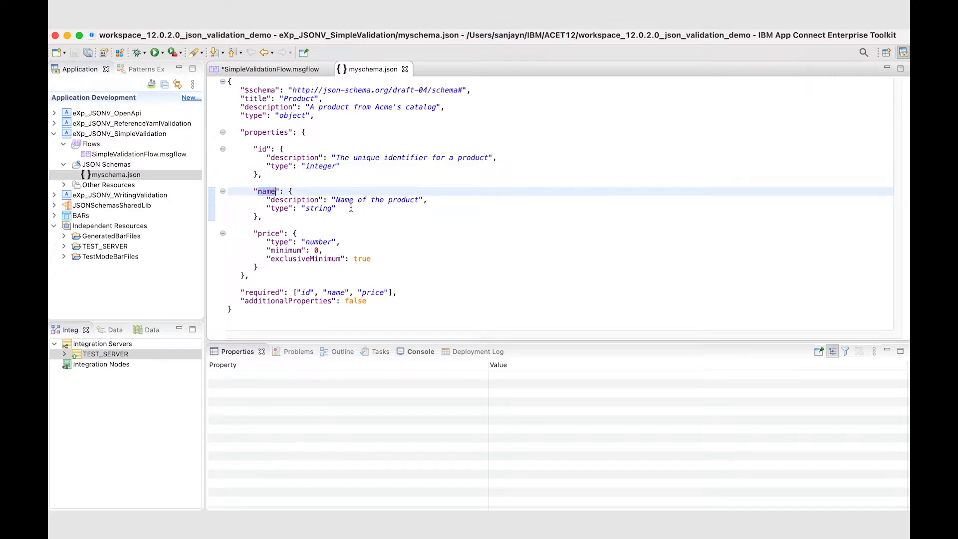
double_click(325, 208)
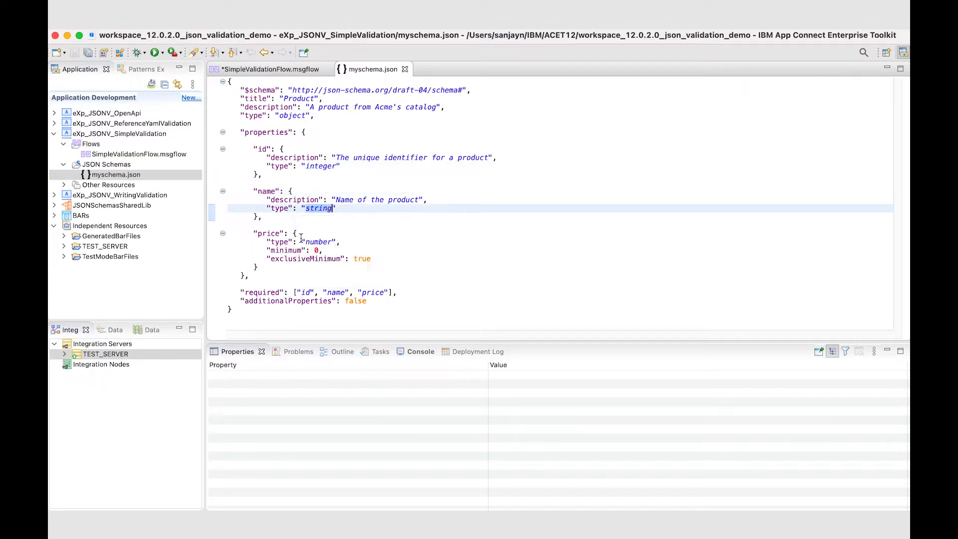
double_click(269, 233)
double_click(317, 242)
left_click(454, 233)
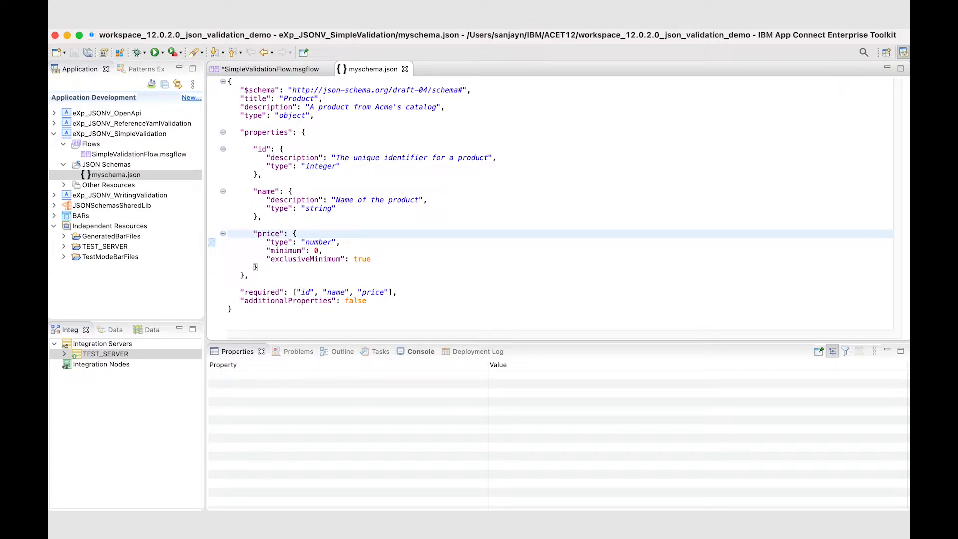
mouse_move(319, 238)
left_click(419, 257)
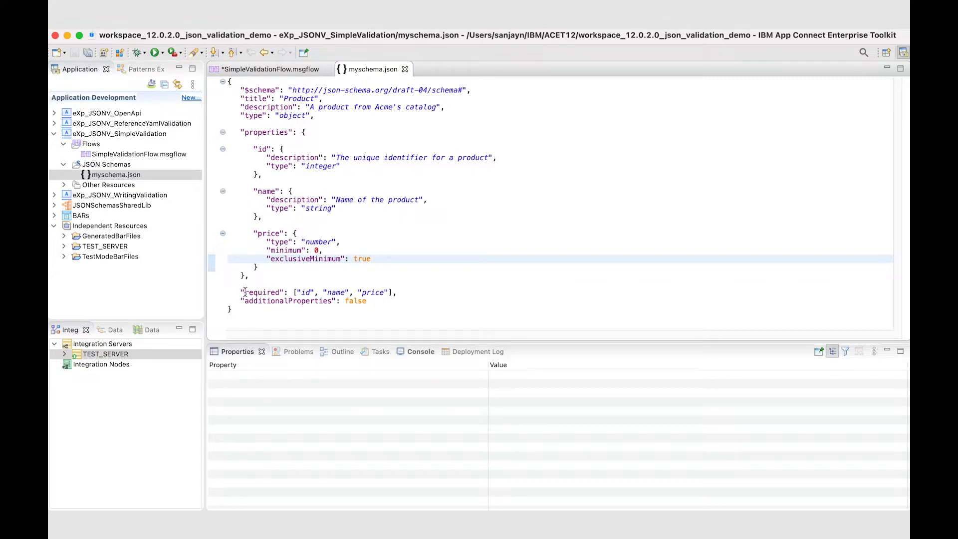
Step: Examine the schema's required list and its additionalProperties setting
mouse_move(242, 292)
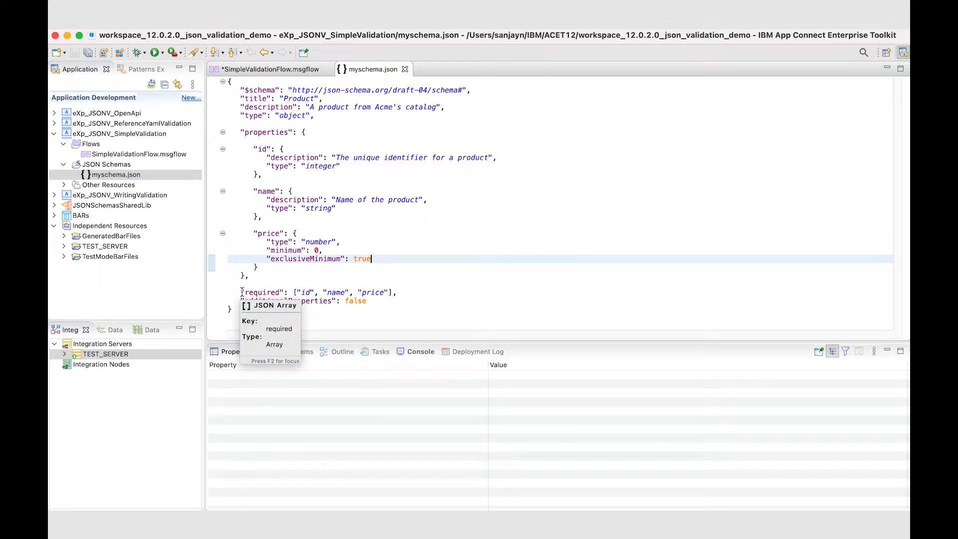
left_click_drag(242, 292, 288, 292)
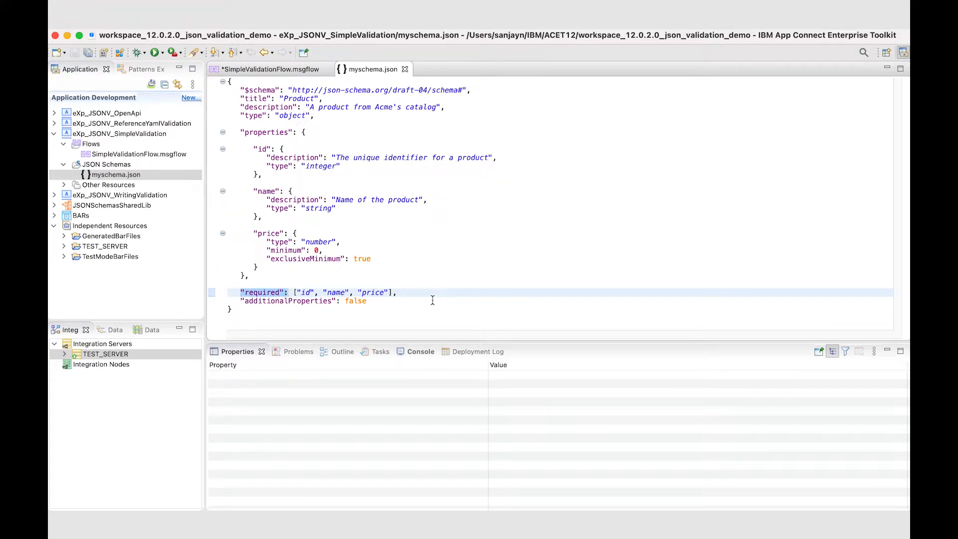
left_click(407, 290)
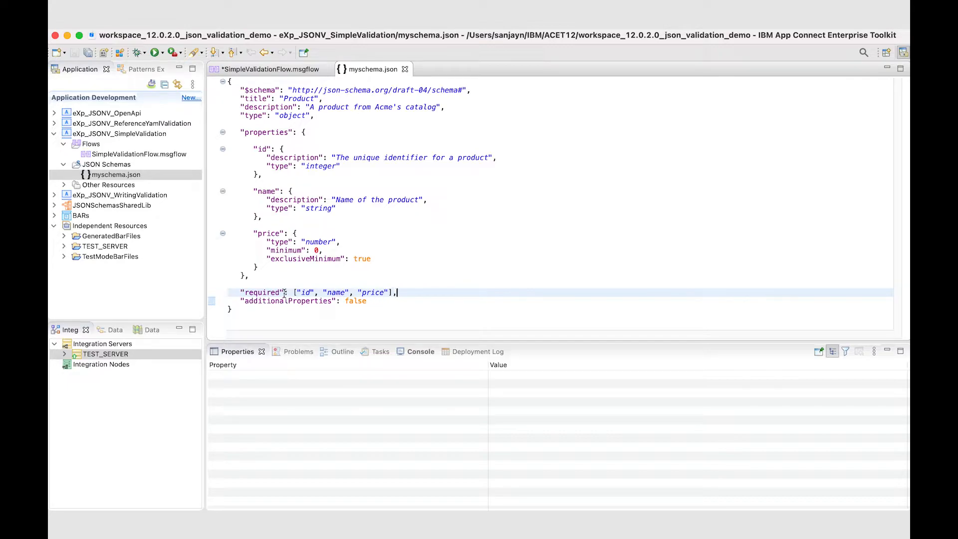
double_click(259, 299)
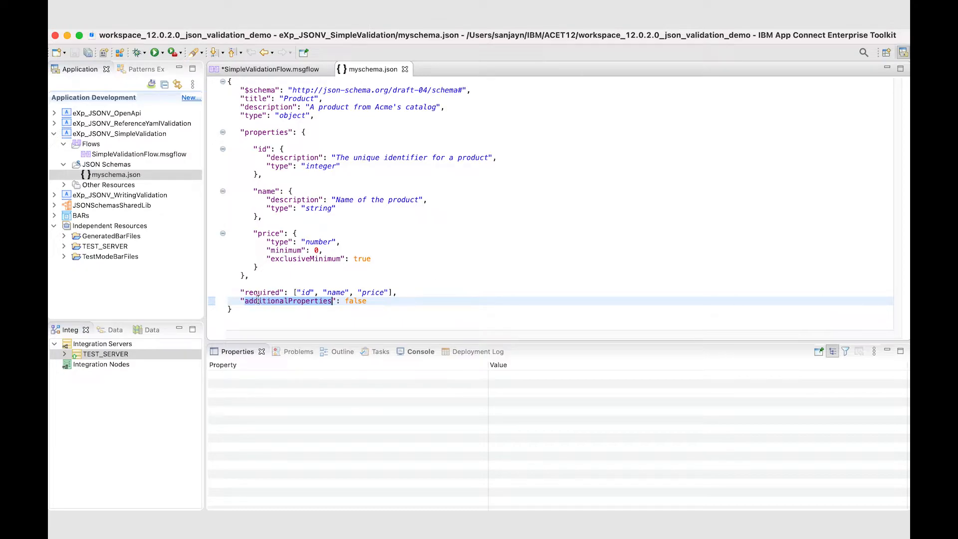
left_click(357, 301)
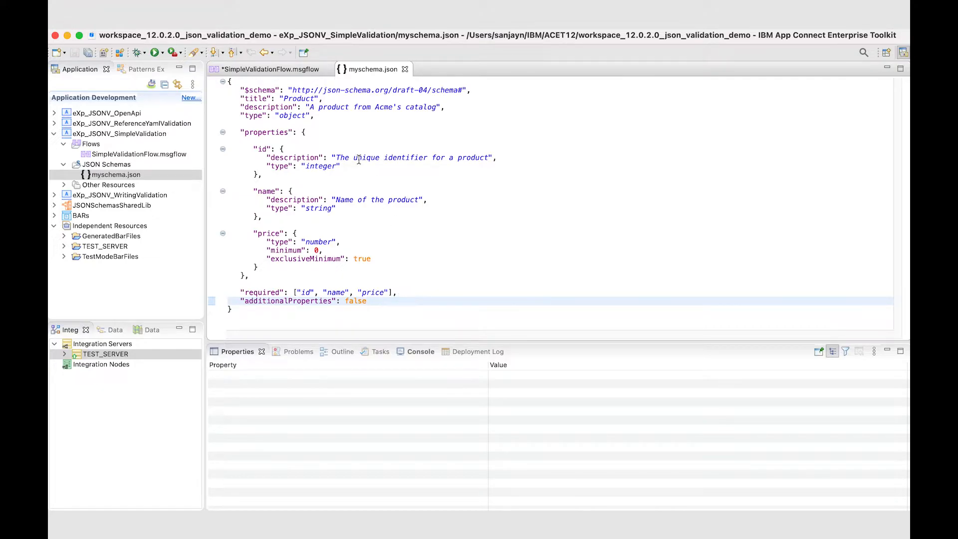
Step: Return to SimpleValidationFlow.msgflow, check the HTTP Input node's validation and parsing settings, and save the flow
left_click(285, 69)
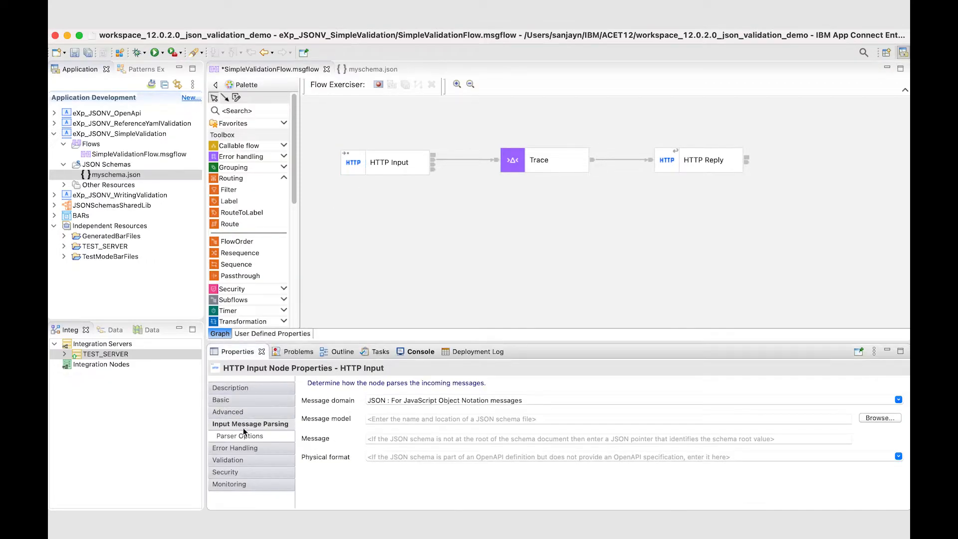
left_click(246, 460)
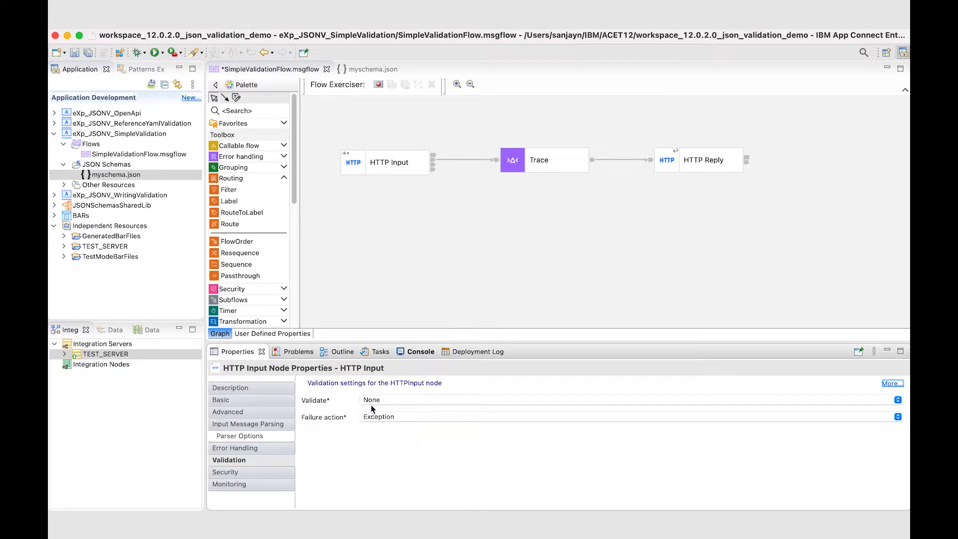
key("super+s")
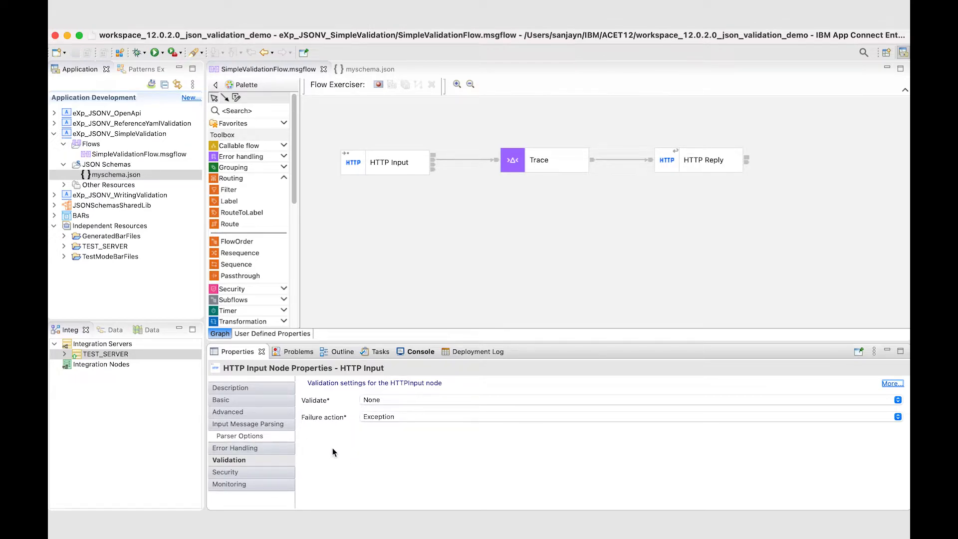
left_click(280, 423)
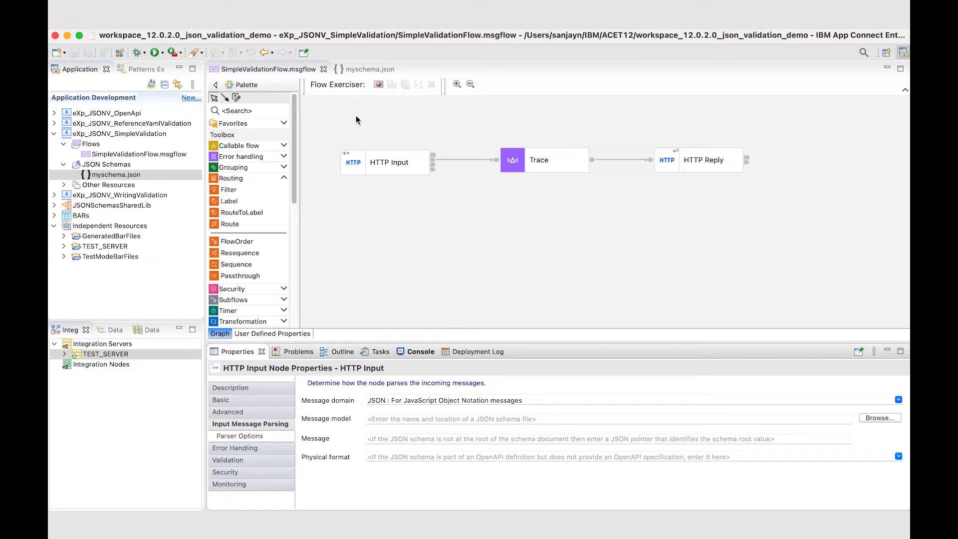
Step: Start recording the flow with the Flow Exerciser and send the input message "1) Empty message. No validation"
left_click(378, 86)
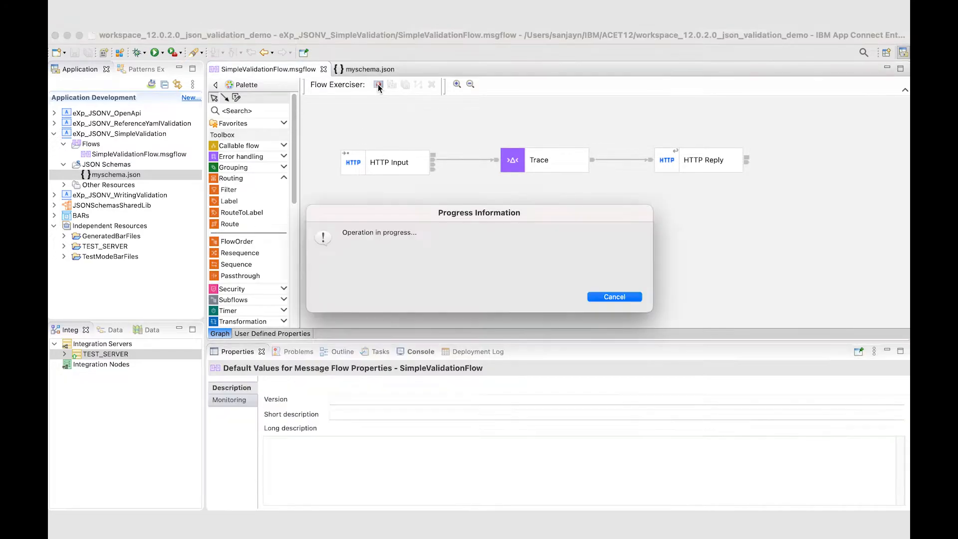
left_click(615, 289)
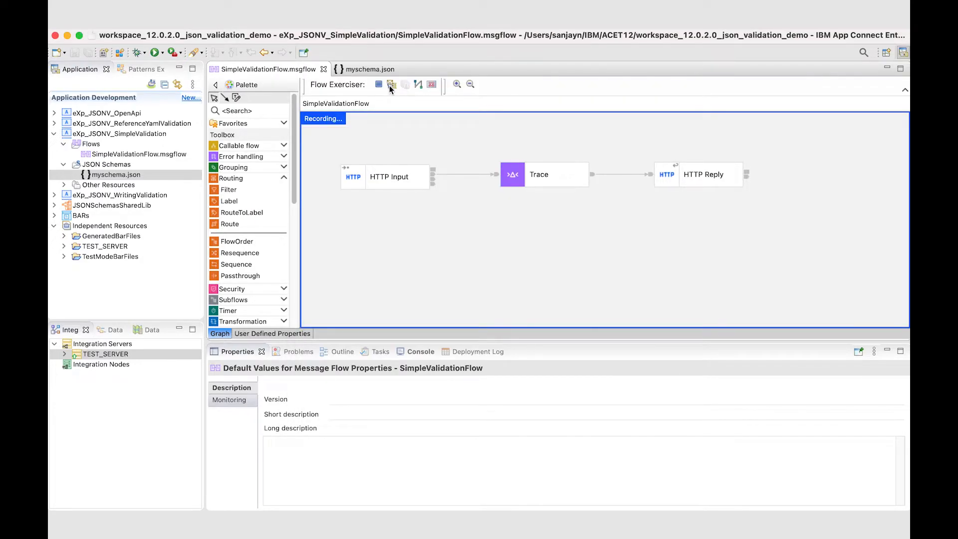
left_click(391, 88)
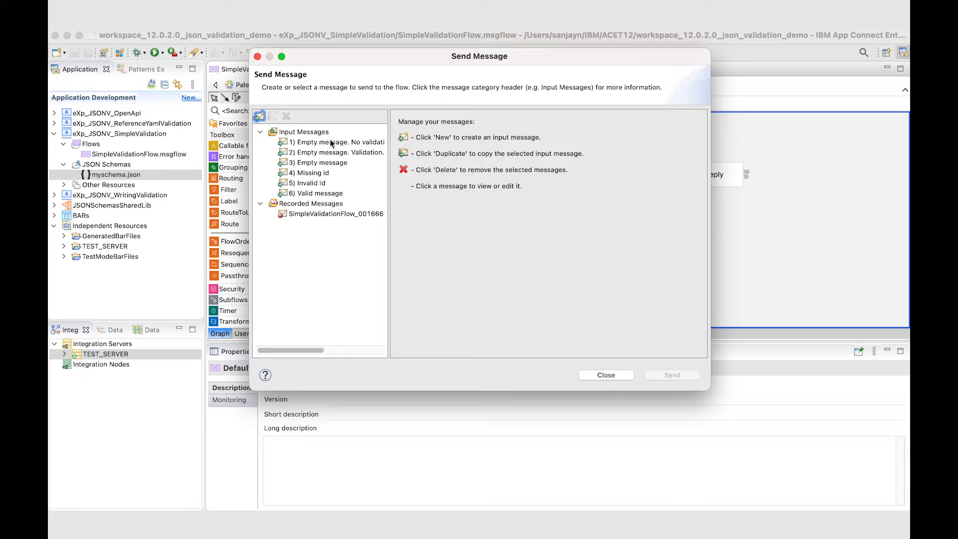
left_click(331, 142)
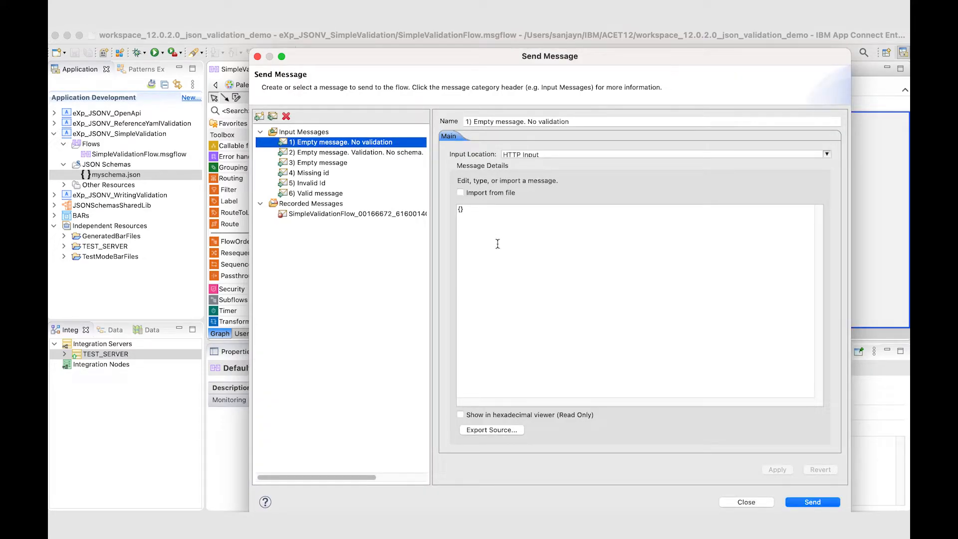
left_click(826, 502)
Step: Inspect the message sent to HTTP Input and its reply, and open the recorded message between Trace and HTTP Reply
left_click(441, 169)
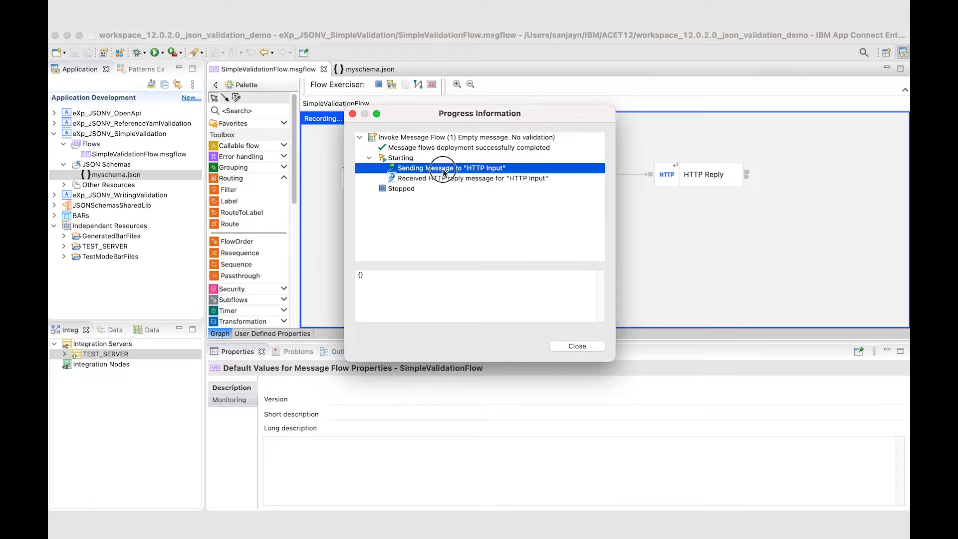
left_click(443, 177)
left_click(584, 346)
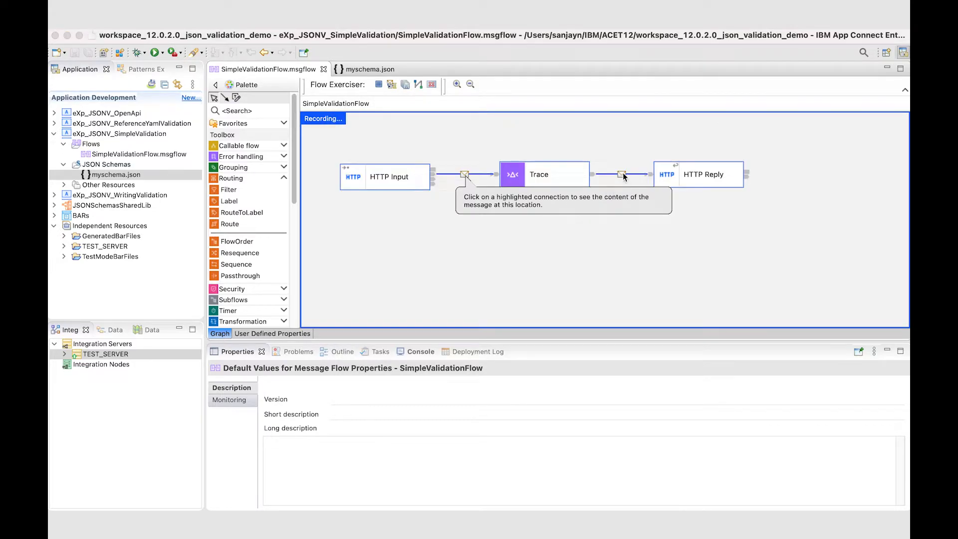
left_click(622, 174)
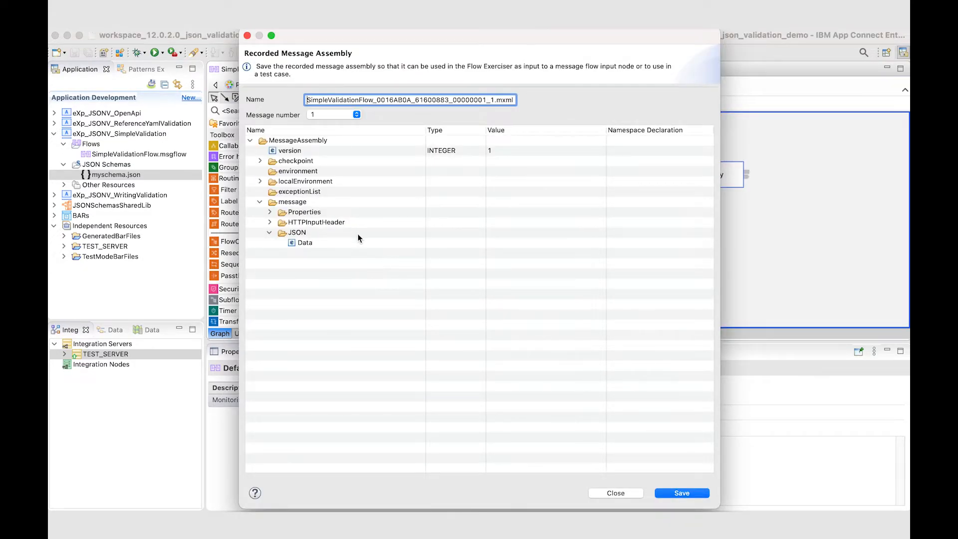
Step: Close the recorded message and stop the flow recording, clearing the recorded messages and returning the flow to edit mode
left_click(622, 492)
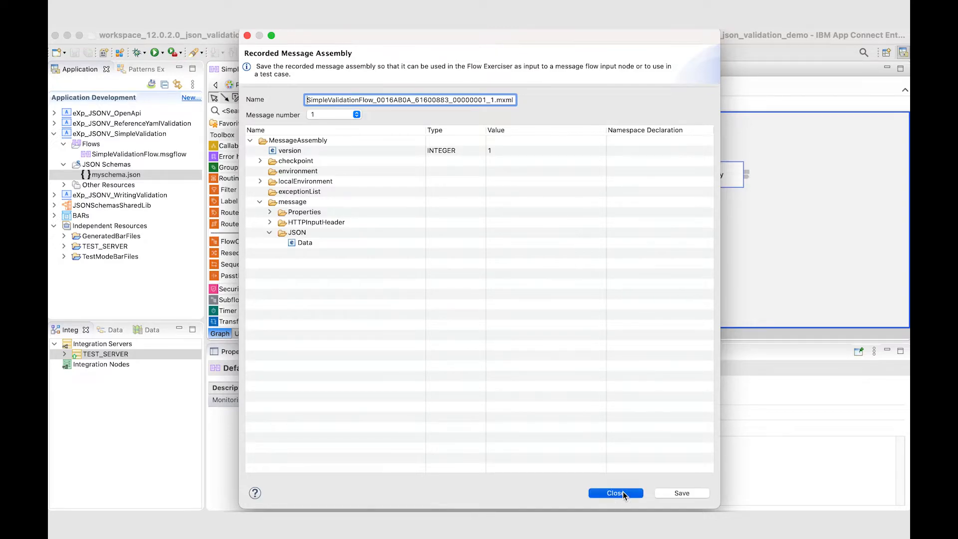
left_click(379, 84)
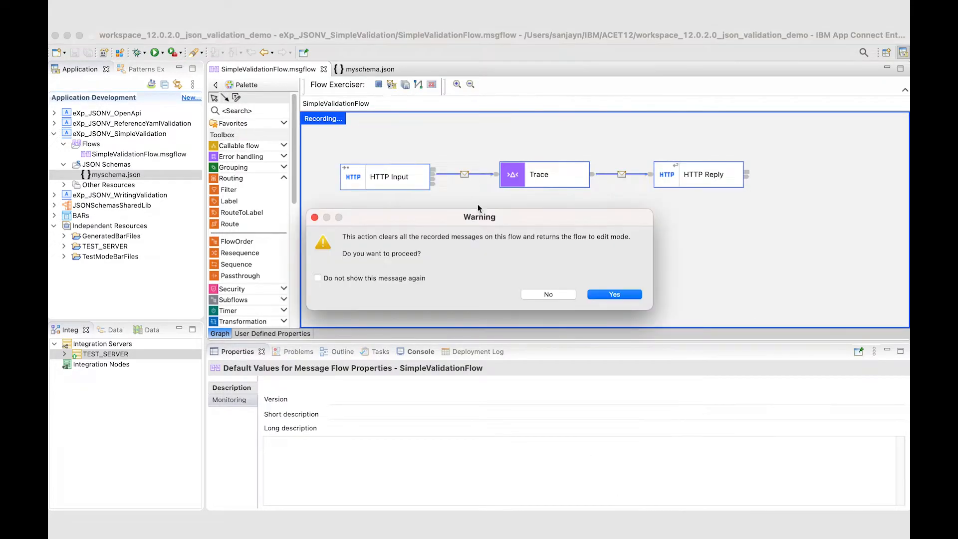
left_click(596, 296)
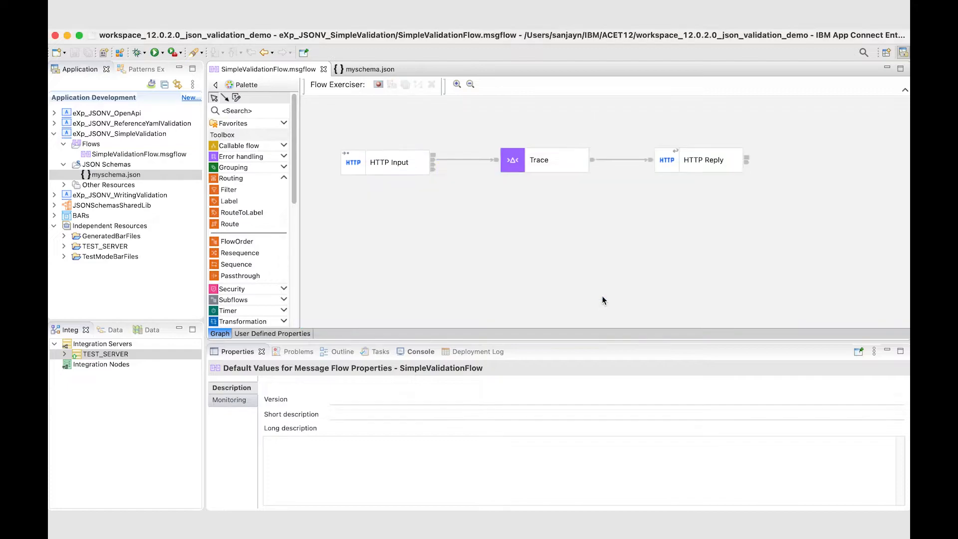
Step: Set the HTTP Input node's Validate property to Content and Value and save the flow
left_click(359, 165)
left_click(248, 460)
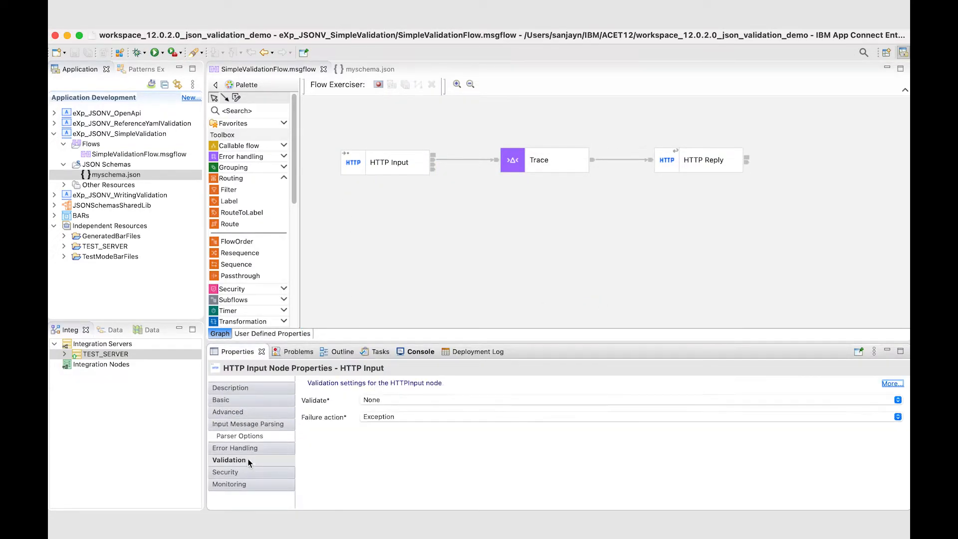
left_click(381, 400)
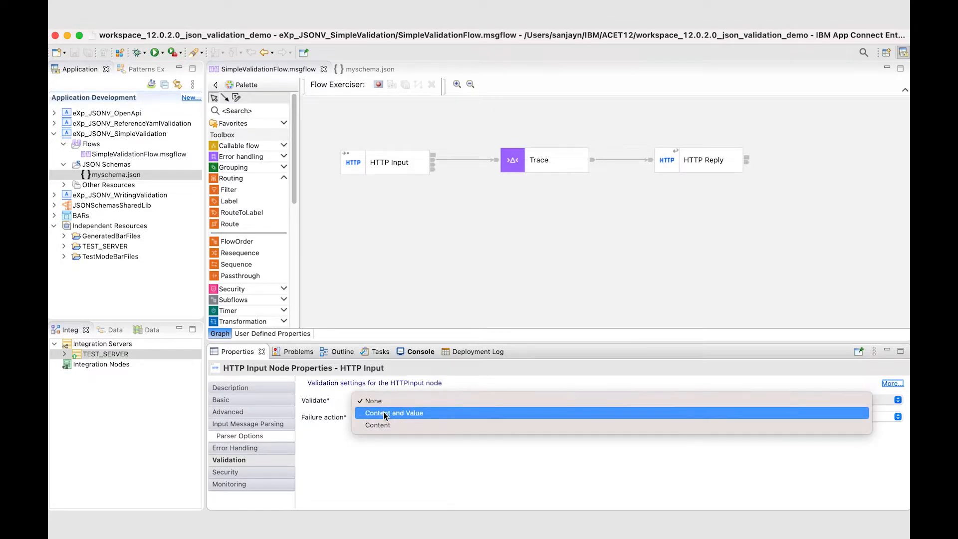
left_click(384, 412)
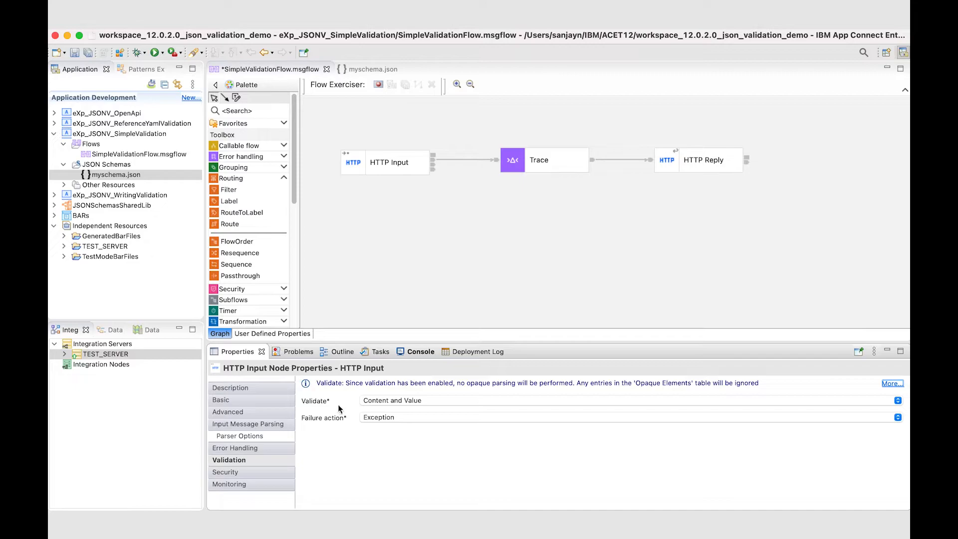
key("super+s")
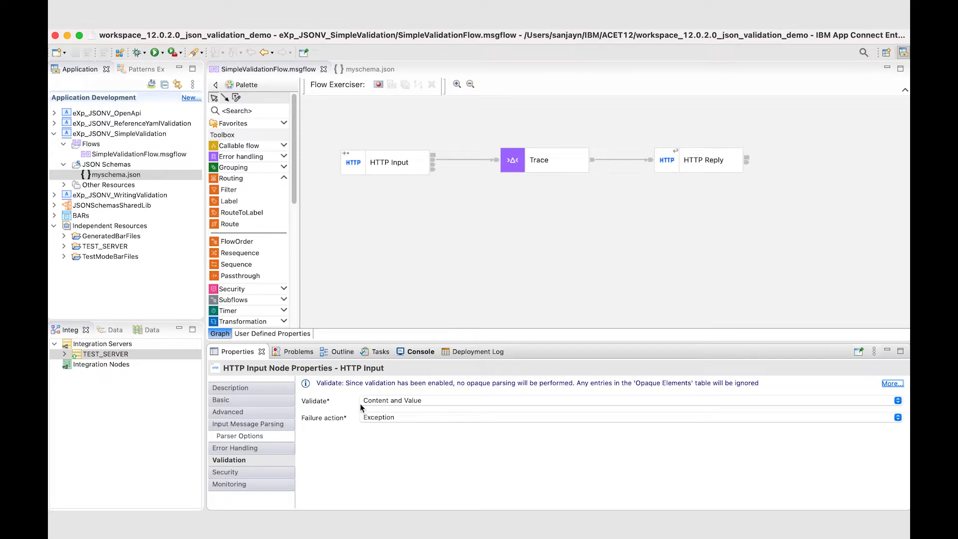
Step: Start recording with the Flow Exerciser, redeploying the application, and send the input message "2) Empty message. Validation. No schema."
left_click(379, 86)
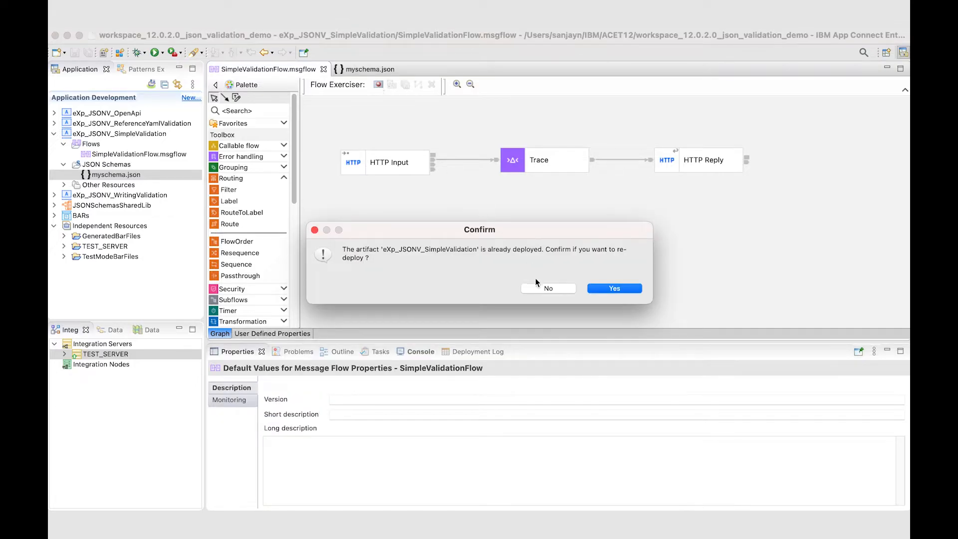
left_click(618, 289)
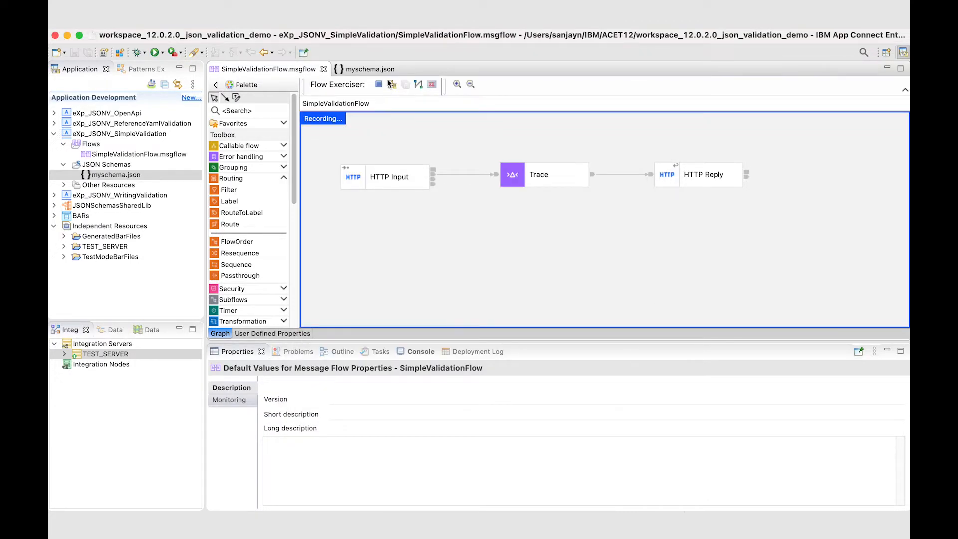
left_click(390, 86)
left_click(338, 144)
left_click(338, 152)
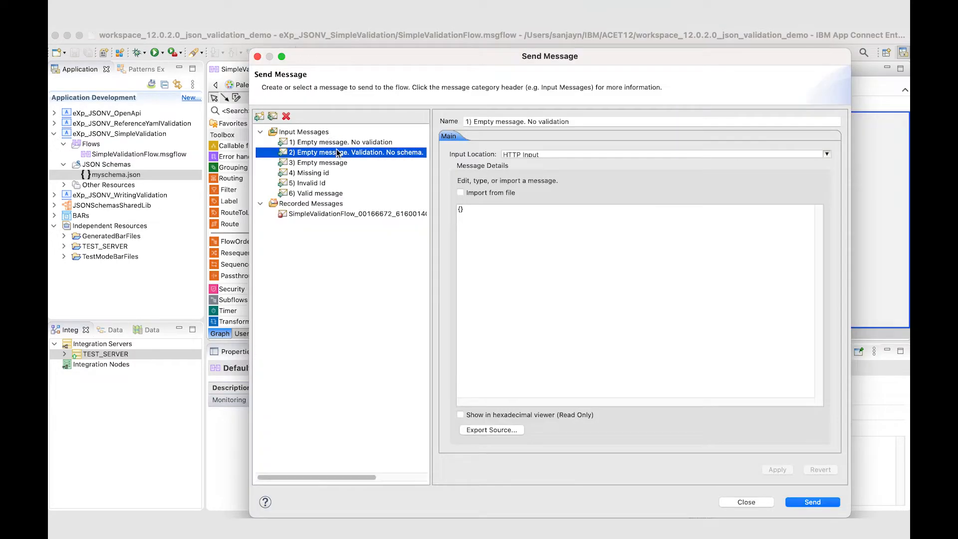
left_click(805, 504)
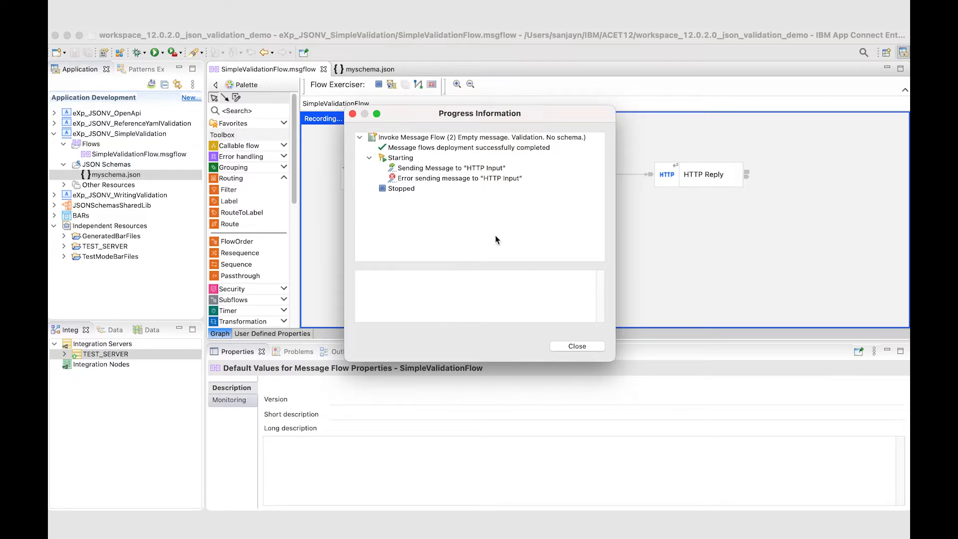
Step: Enlarge the progress window, read the error details for the message sent to HTTP Input, and dismiss the results
left_click_drag(614, 359, 718, 441)
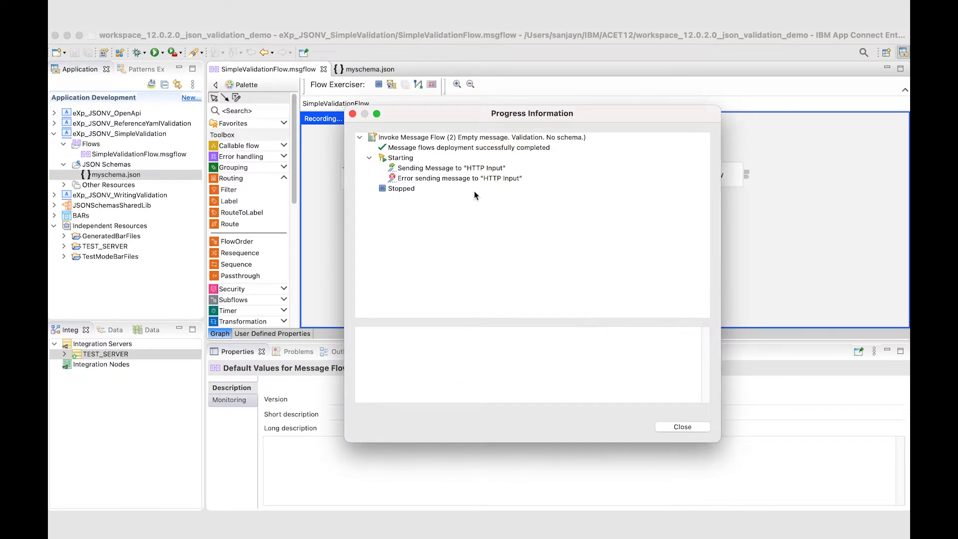
left_click(466, 179)
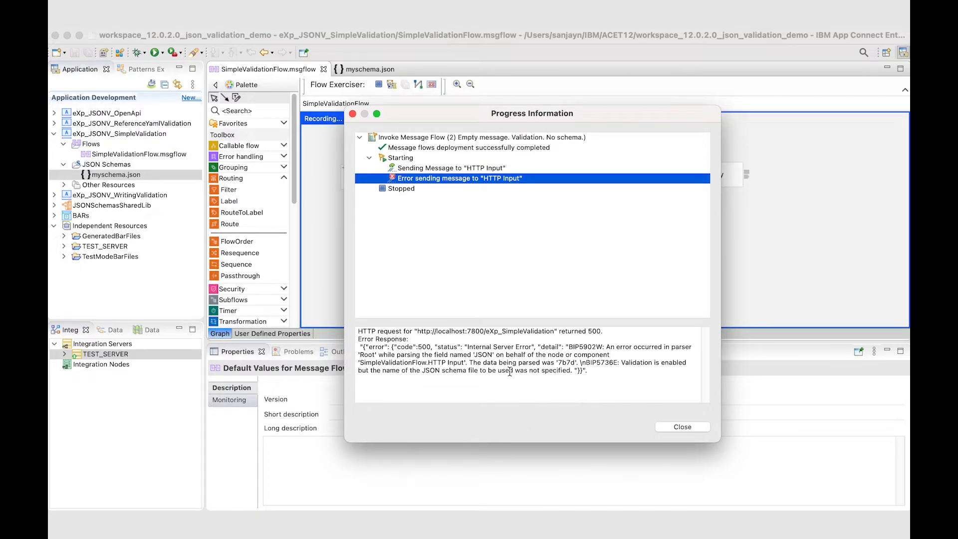
left_click_drag(621, 363, 574, 372)
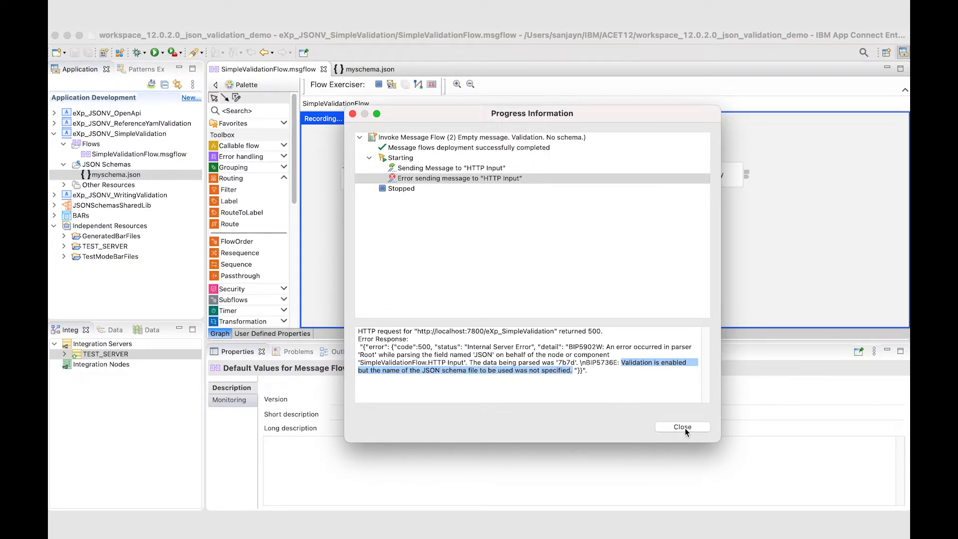
left_click(683, 427)
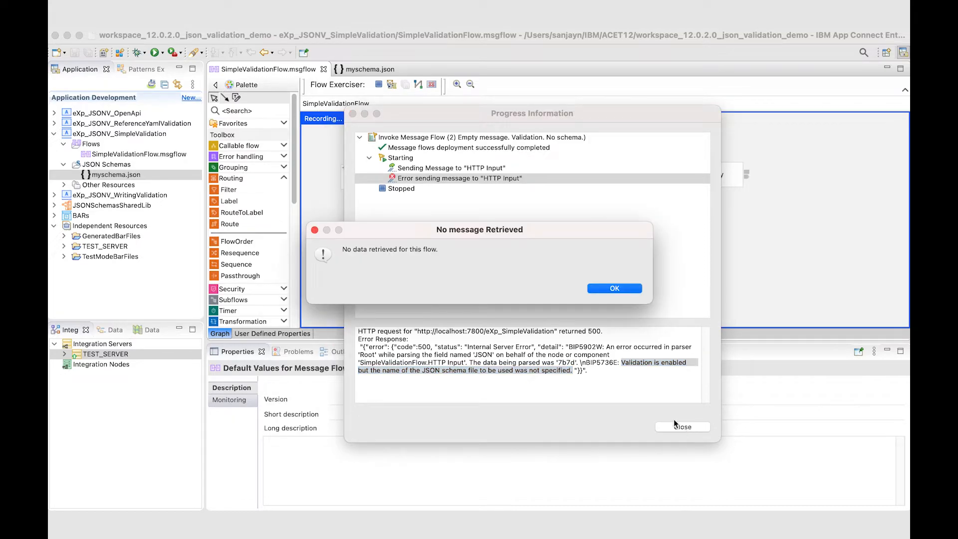
left_click(628, 290)
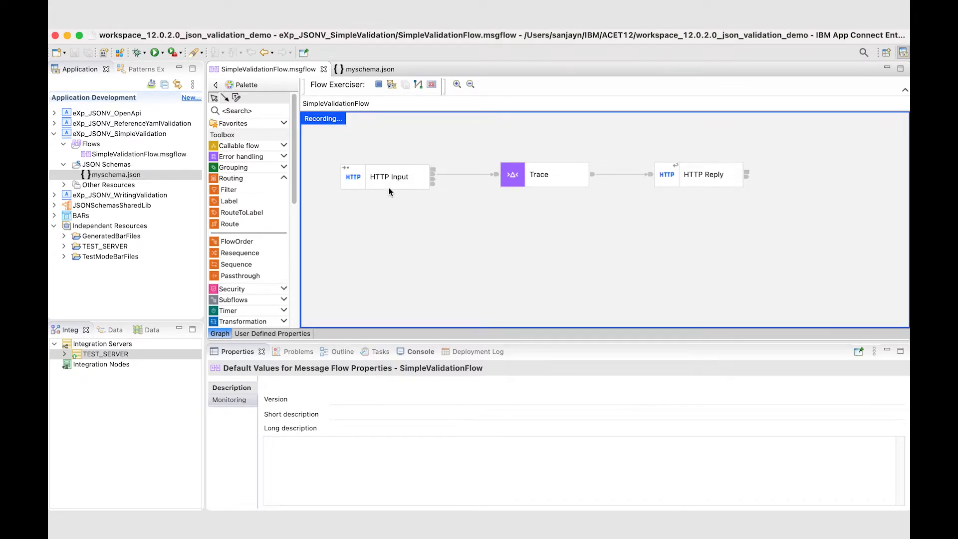
Step: Stop the recording, set the HTTP Input node's message model to myschema.json under its message parsing settings, and save the flow
left_click(380, 85)
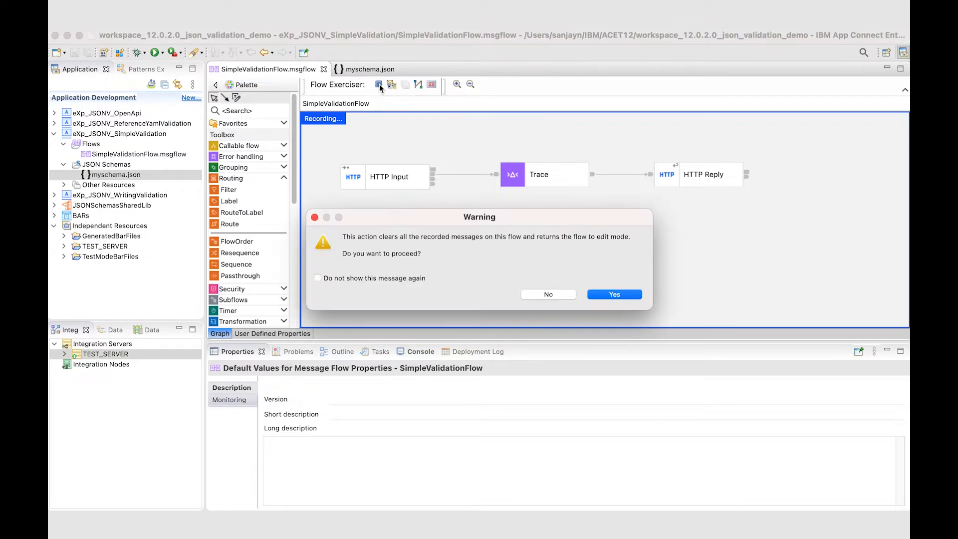
left_click(614, 296)
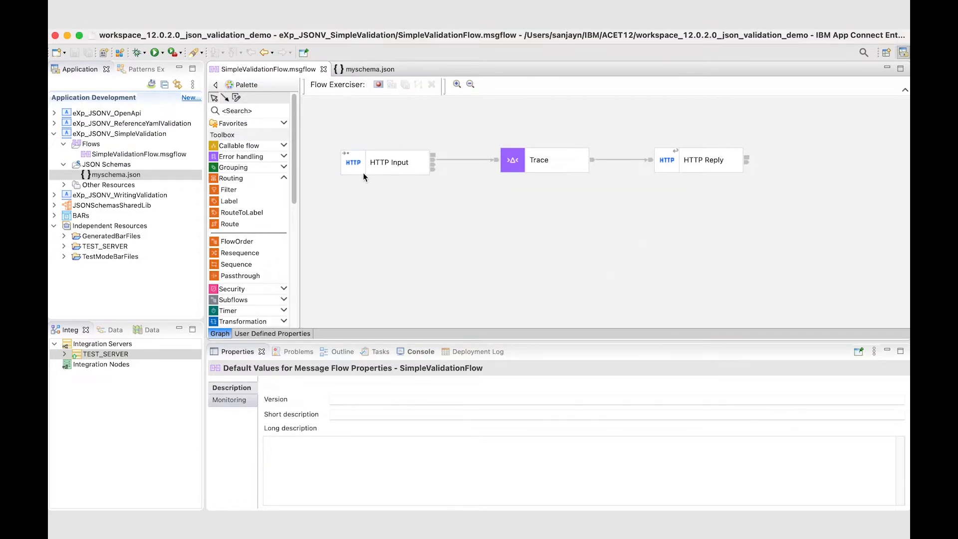
left_click(243, 428)
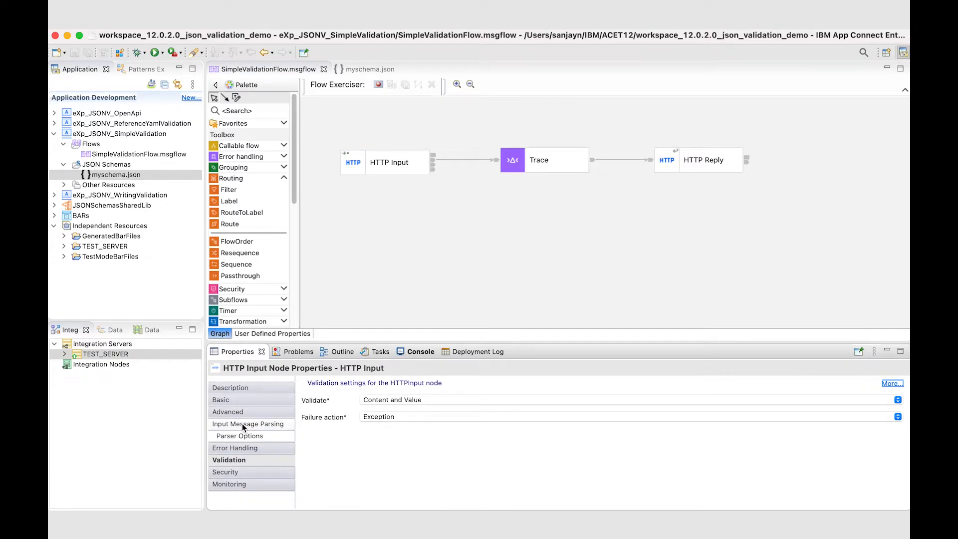
left_click(241, 423)
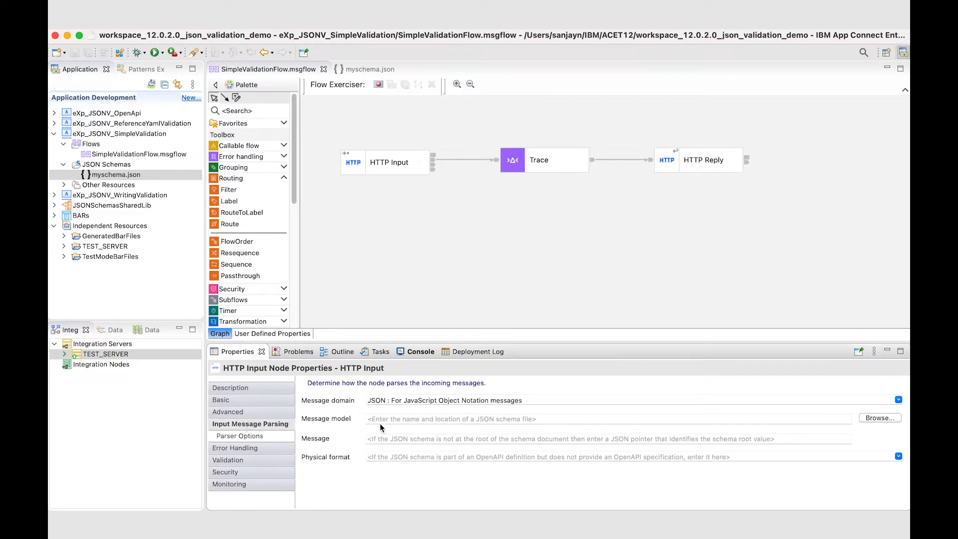
left_click(395, 421)
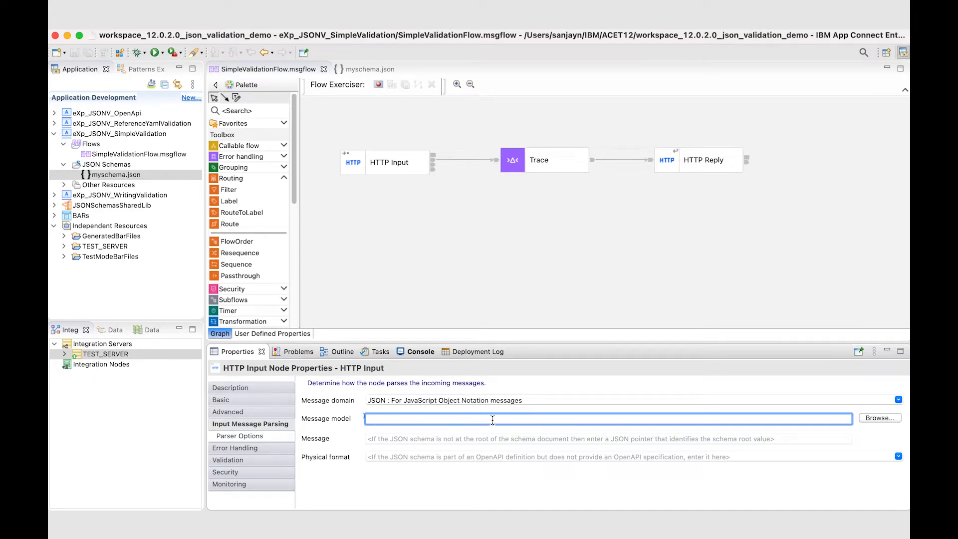
left_click(884, 417)
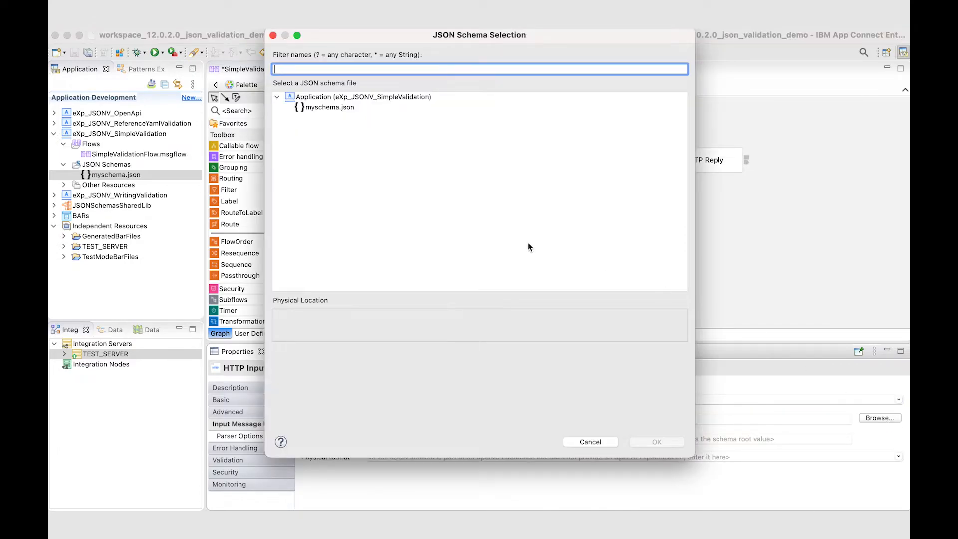
left_click(324, 106)
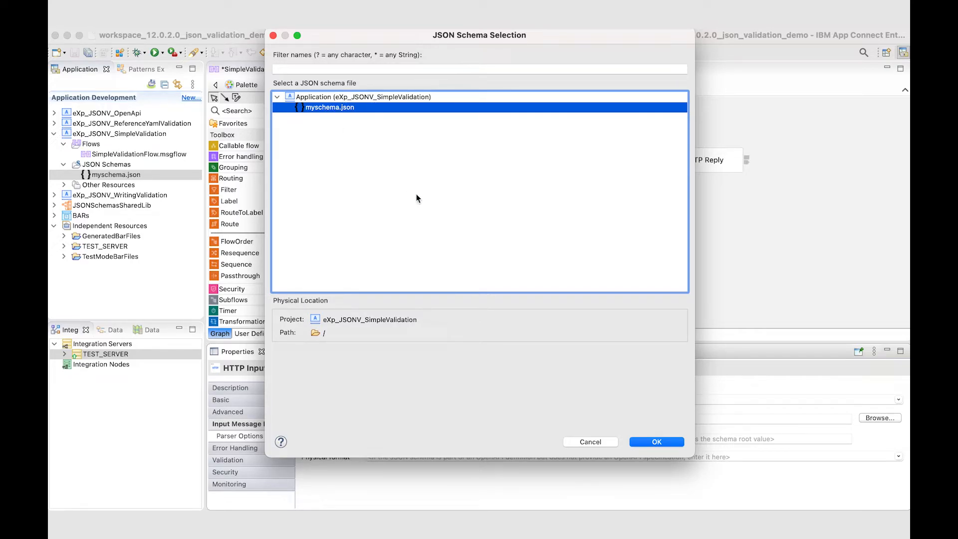
left_click(657, 442)
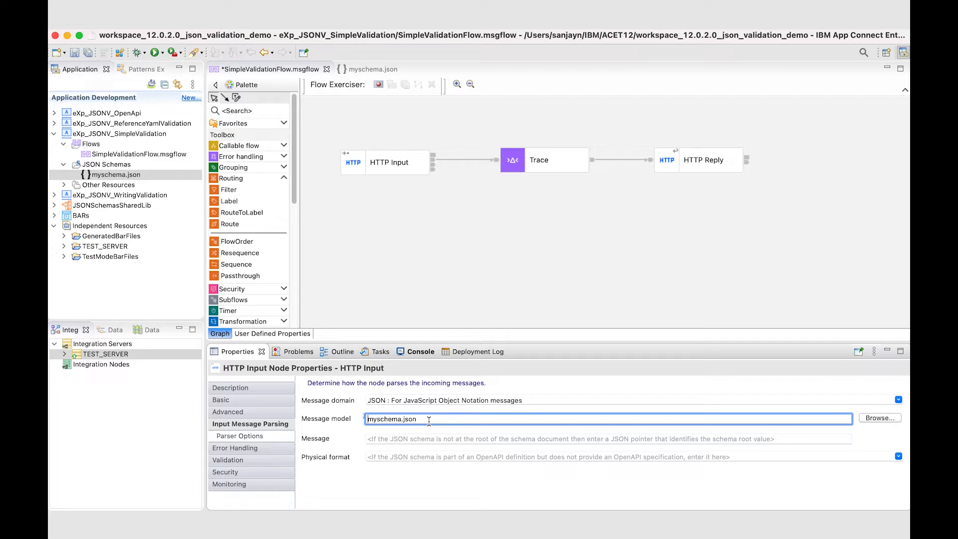
key("super+s")
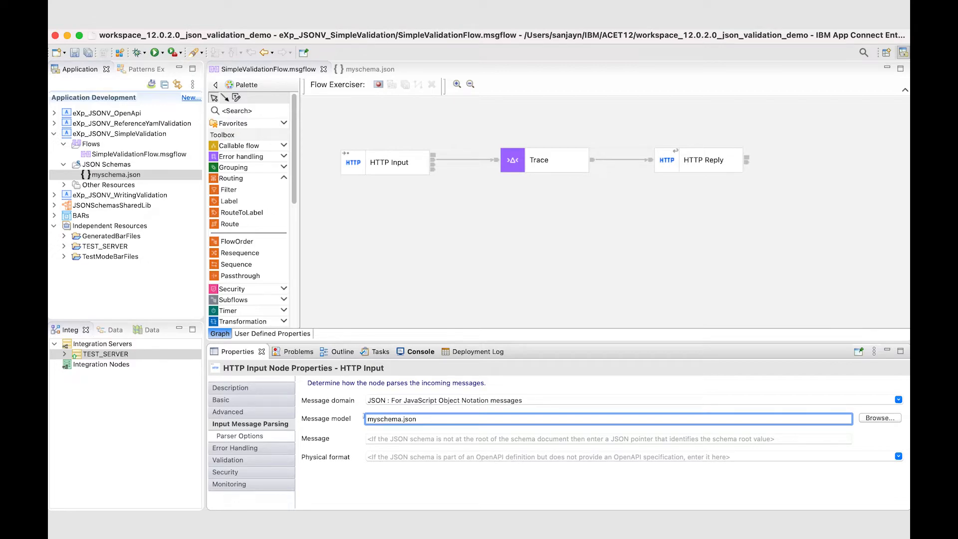
Step: Start recording the flow again with a redeploy of the application and send the input message "3) Empty message"
left_click(378, 84)
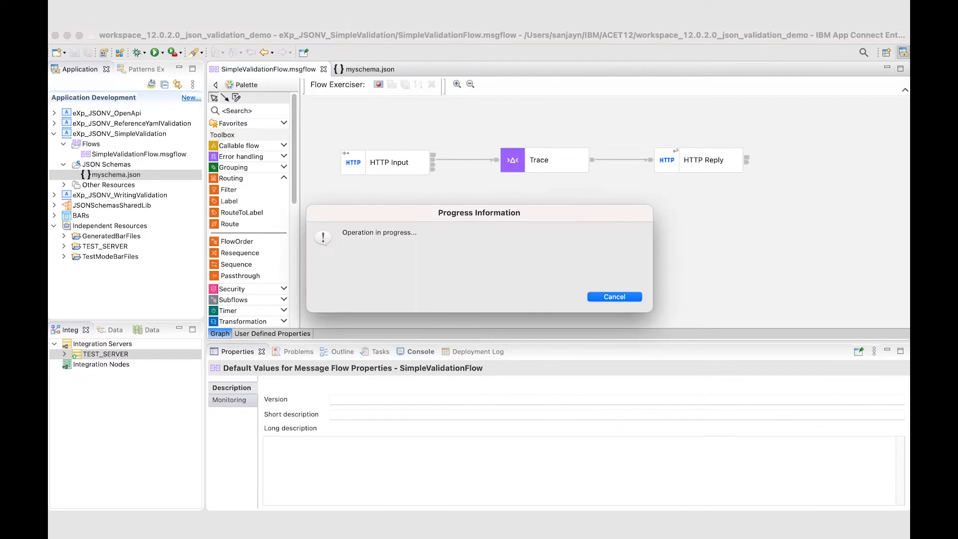
key("Return")
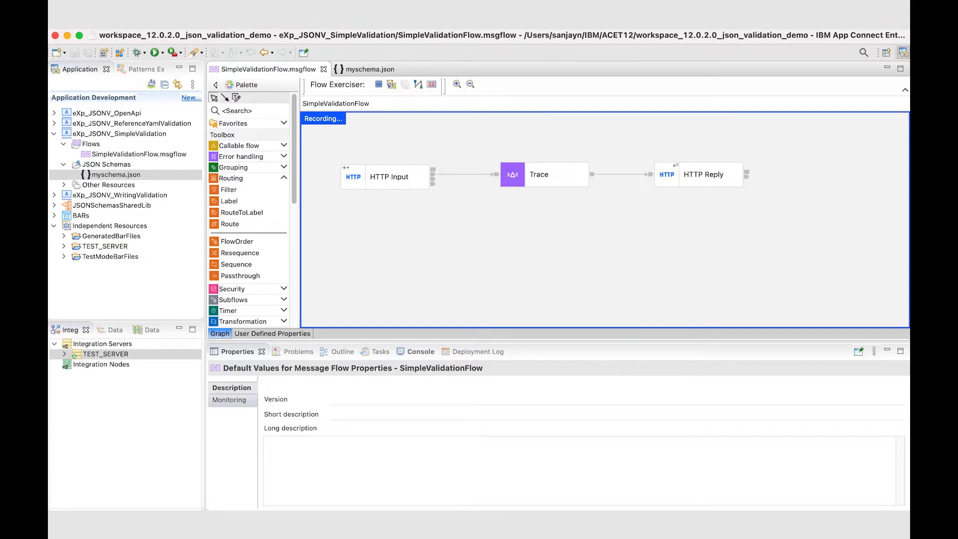
left_click(391, 85)
left_click(318, 162)
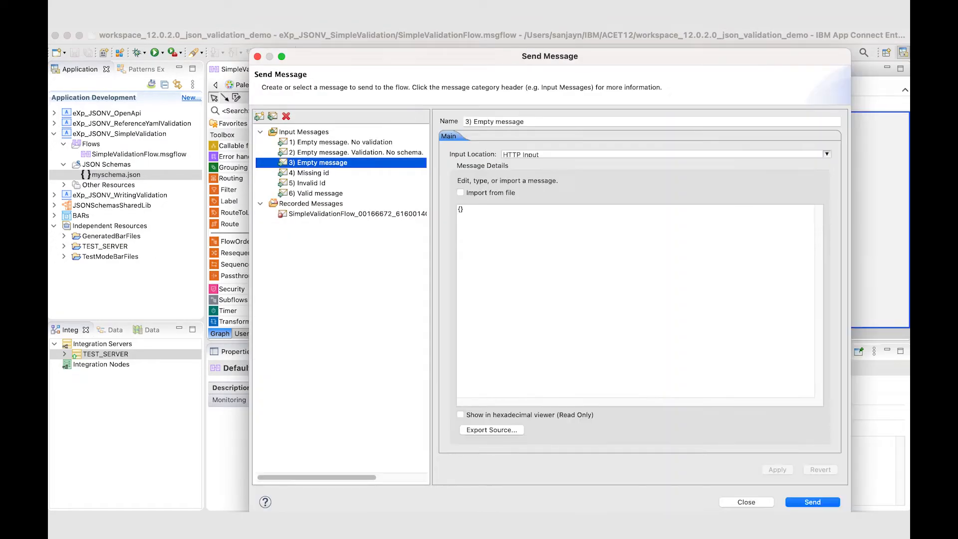
key("Return")
Step: Inspect the sent message and its error response, checking the parser error, message location and schema location, and dismiss the results
left_click(451, 169)
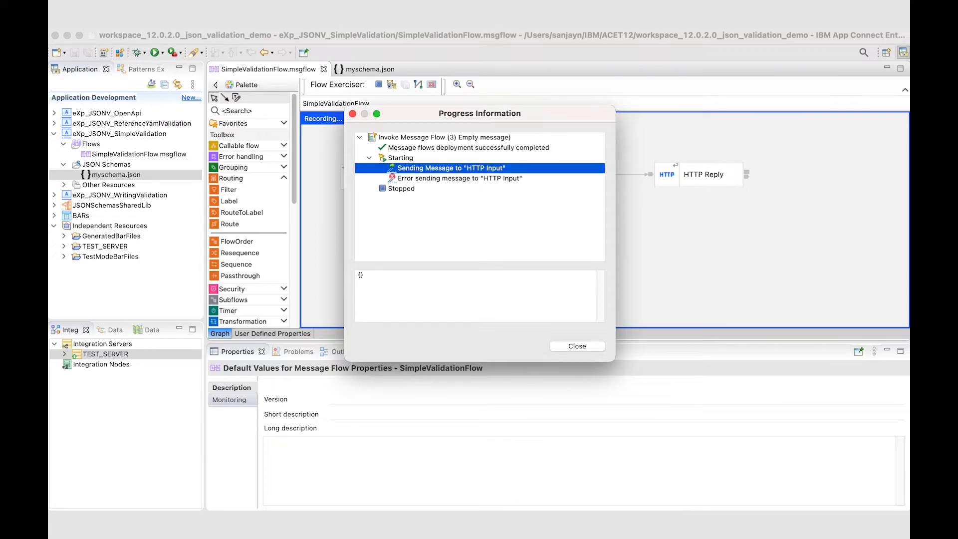
left_click(460, 178)
left_click_drag(615, 361, 746, 467)
left_click_drag(599, 341, 599, 299)
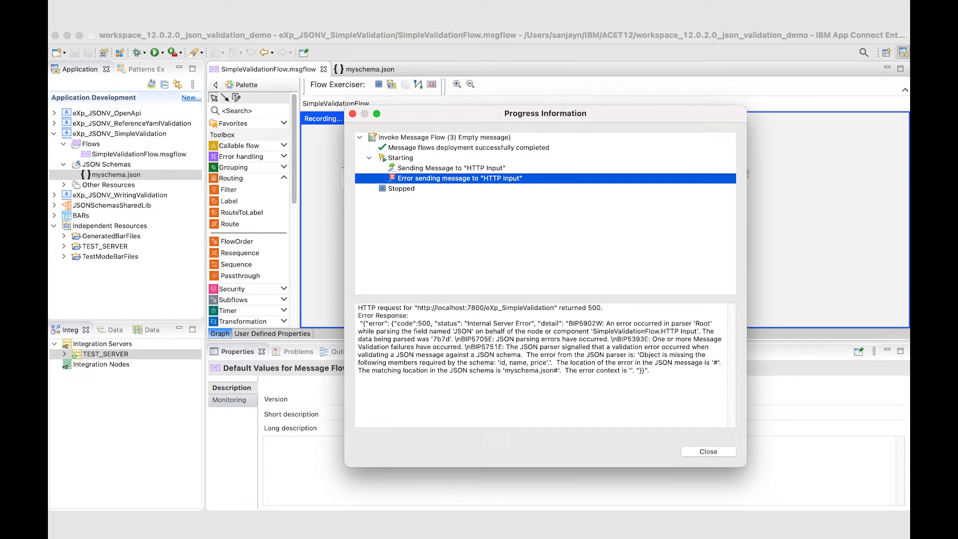
left_click(563, 362)
left_click_drag(640, 355, 554, 362)
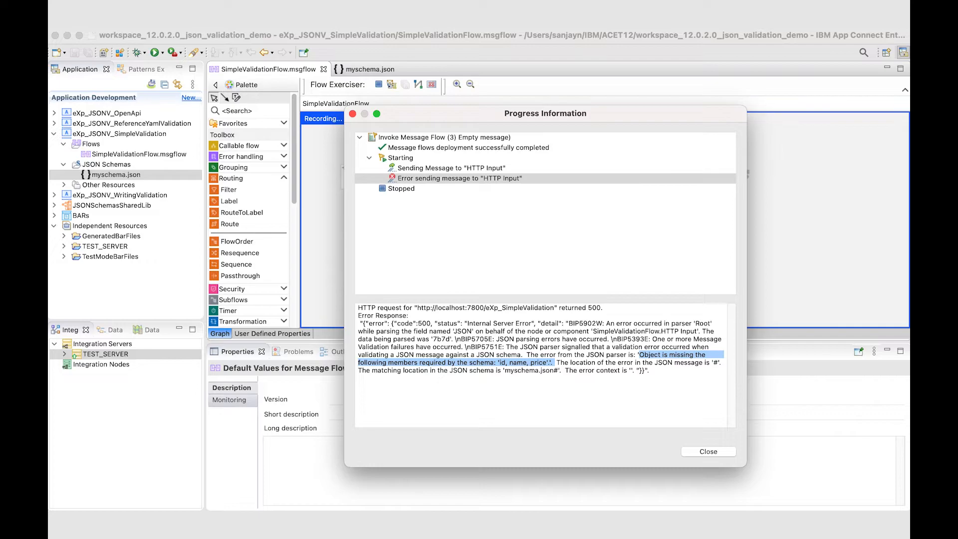
left_click_drag(694, 362, 722, 363)
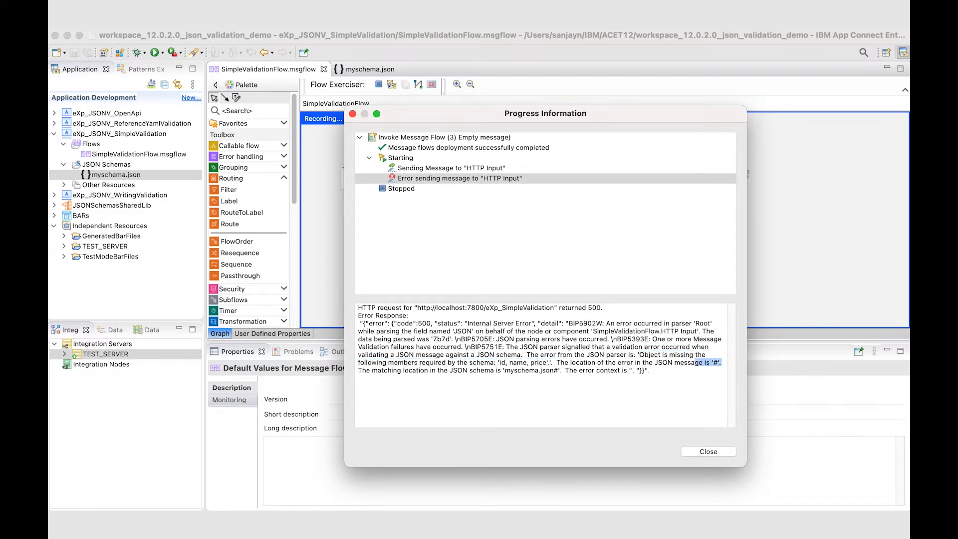
left_click(588, 370)
left_click_drag(545, 370, 559, 370)
left_click(709, 452)
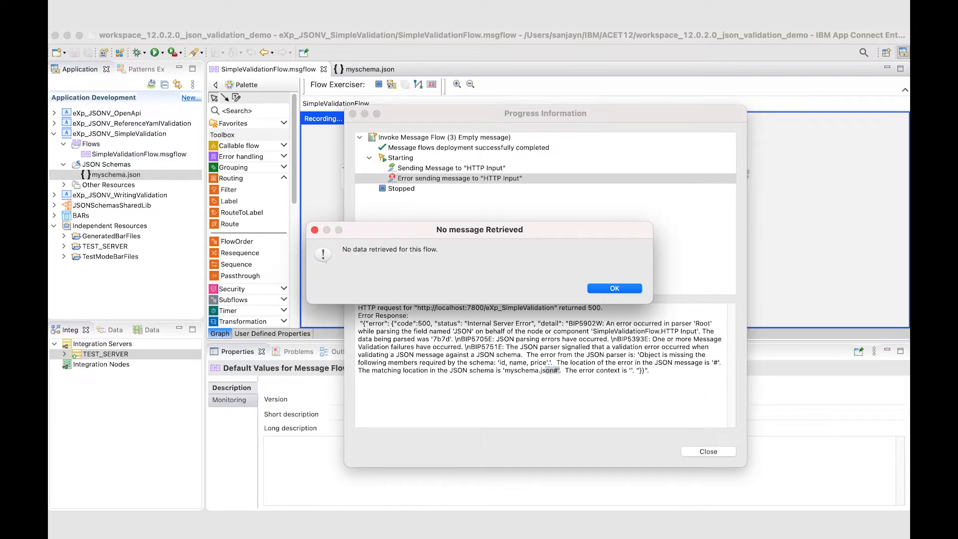
key("Return")
Step: Open myschema.json and highlight its required members line to compare it with the validation error
left_click(370, 70)
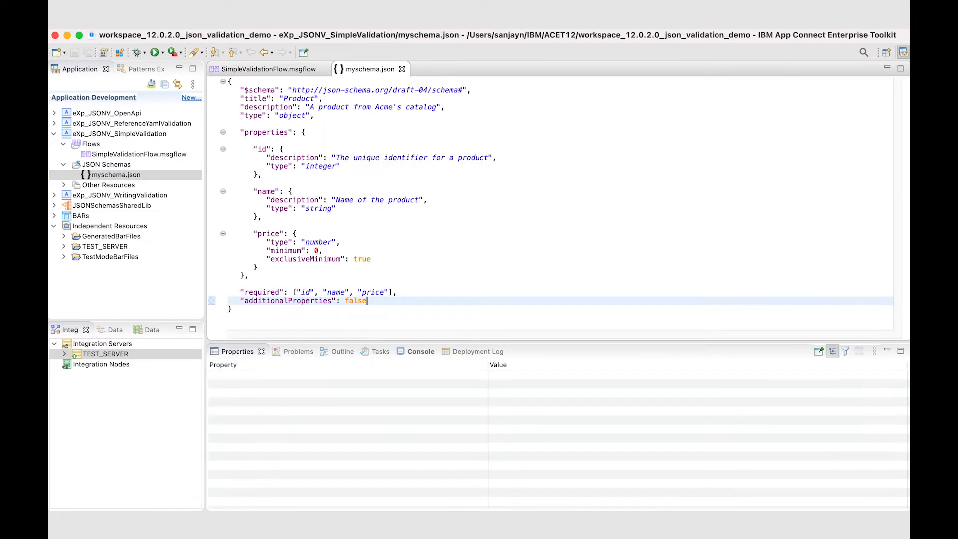
left_click(241, 284)
left_click_drag(241, 293, 398, 293)
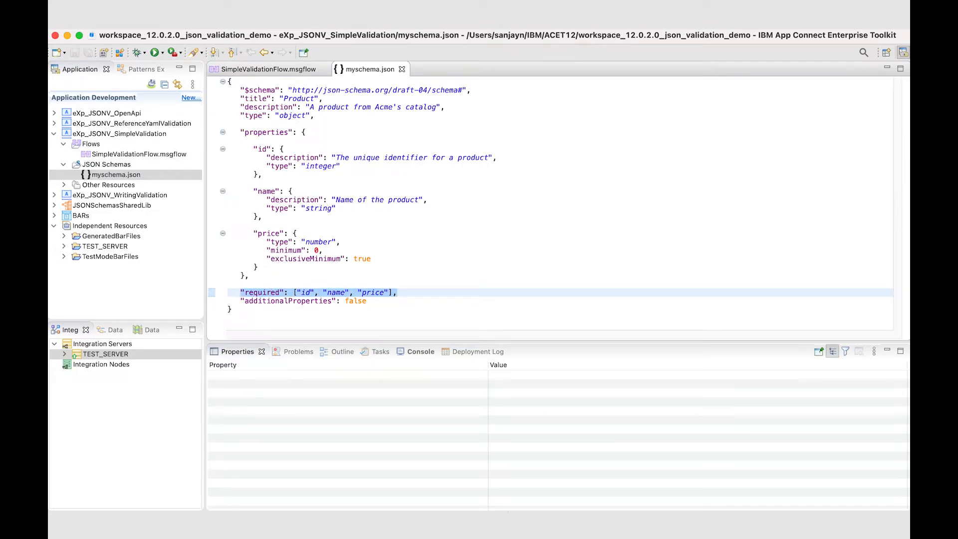
Step: Return to SimpleValidationFlow and send the input message "4) Missing id" to the HTTP Input node
left_click(268, 69)
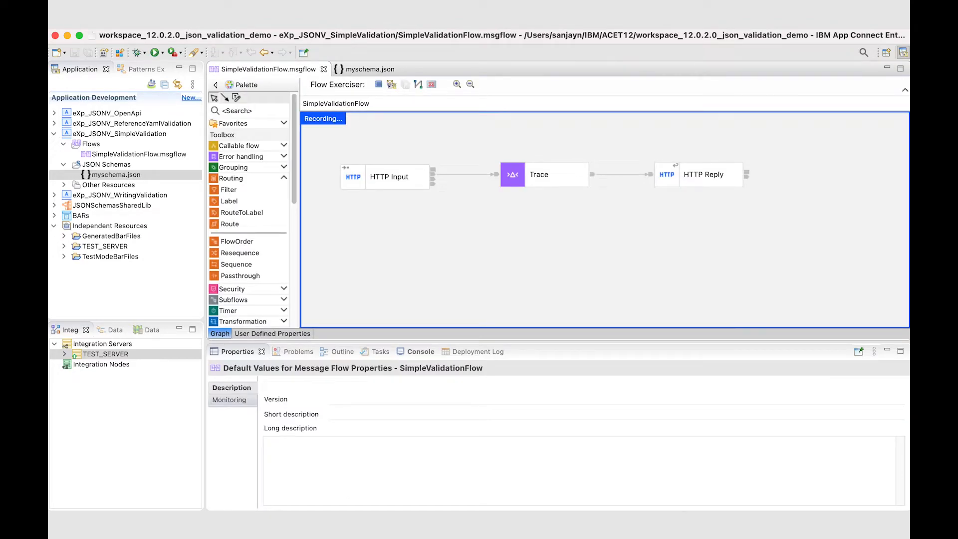
left_click(392, 84)
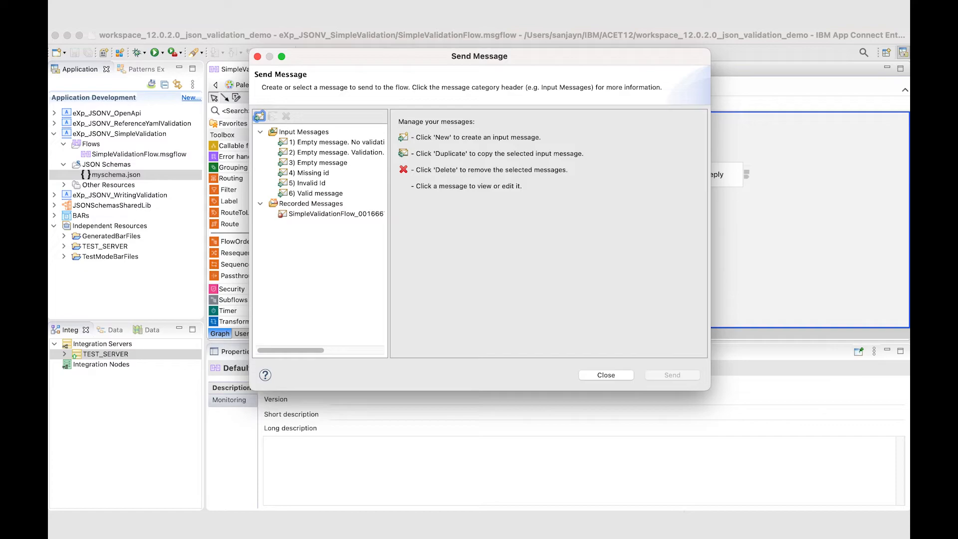
left_click(309, 173)
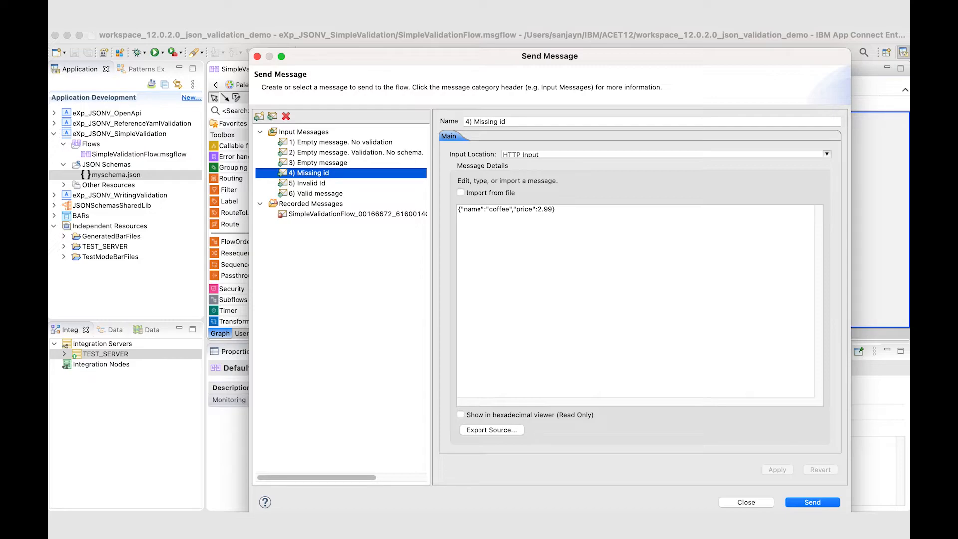
key("Return")
Step: Examine the error response for the missing id message, checking the parser error and message location, and dismiss the results
left_click(460, 178)
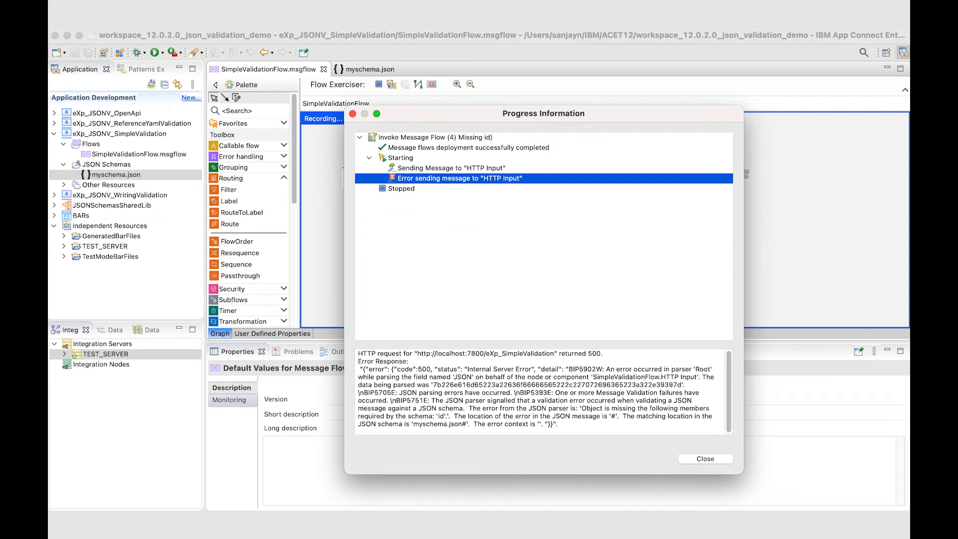
left_click_drag(580, 359, 449, 367)
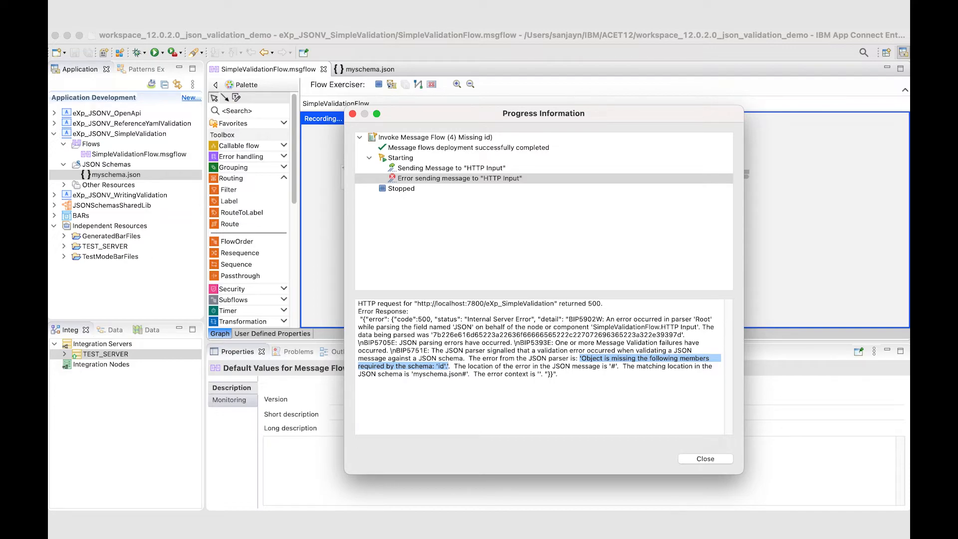
double_click(614, 366)
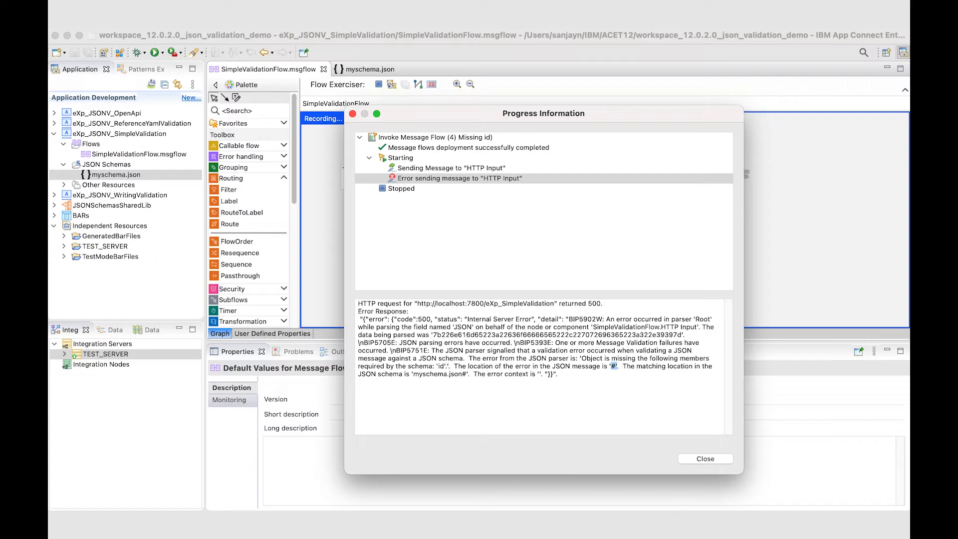
left_click(705, 459)
key("Return")
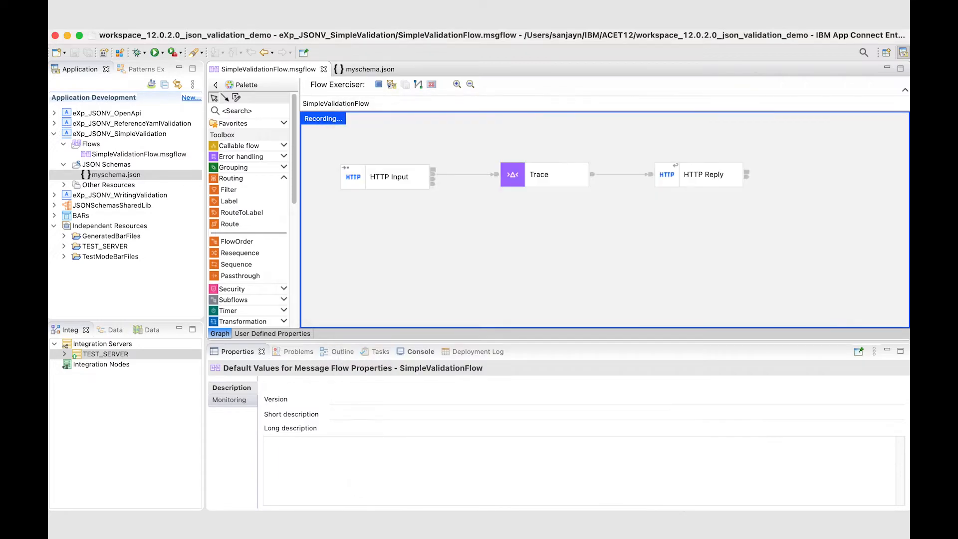
Step: Review the id member in the input message "5) Invalid Id" and send the message to the flow
left_click(391, 84)
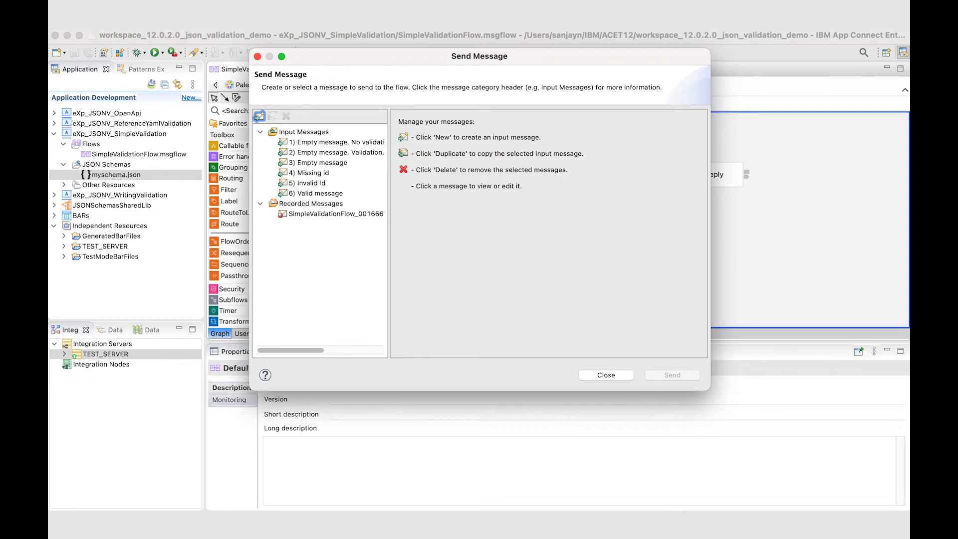
left_click(307, 183)
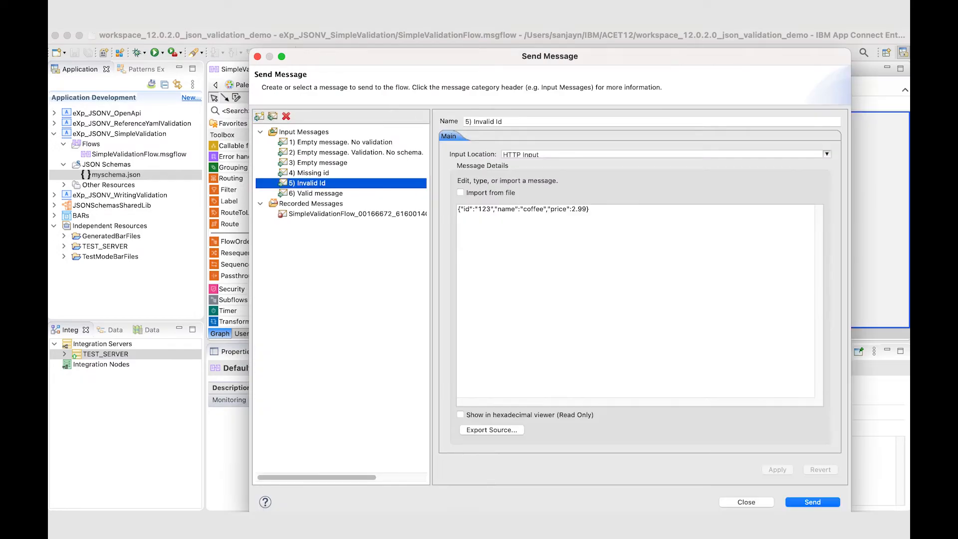
left_click_drag(463, 209, 473, 209)
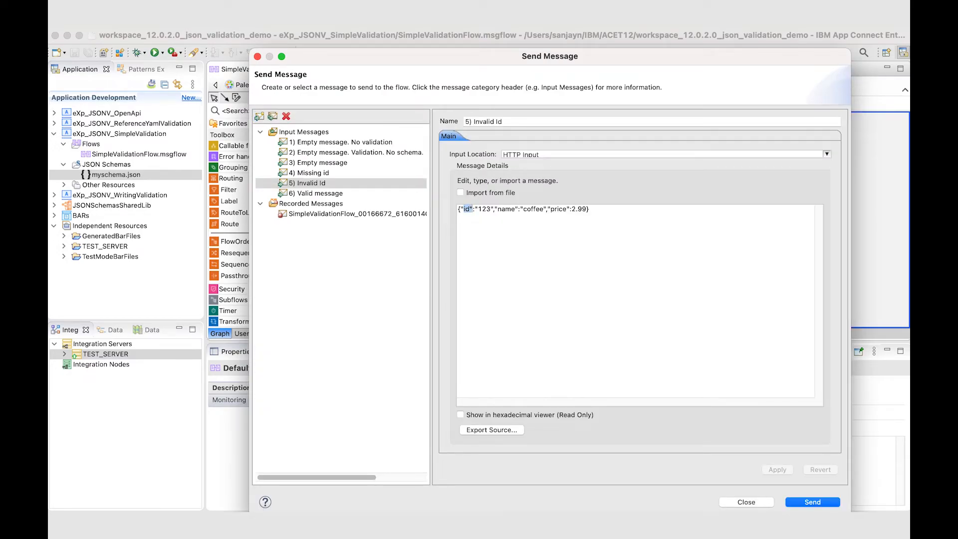
left_click(512, 209)
left_click(813, 502)
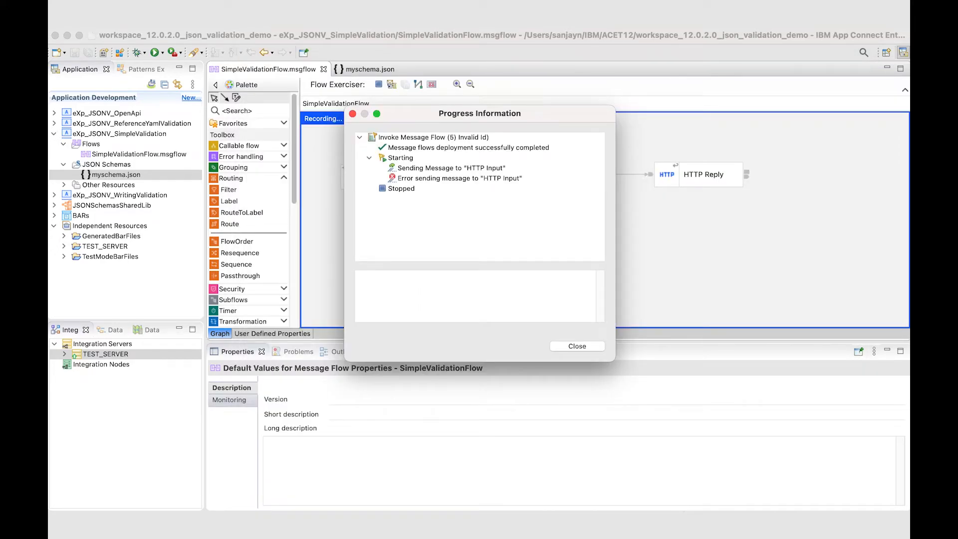
Step: Examine the error response for the invalid id message in an enlarged results window, checking the type error and message location
left_click(459, 178)
left_click_drag(615, 360, 727, 450)
left_click_drag(537, 328, 537, 275)
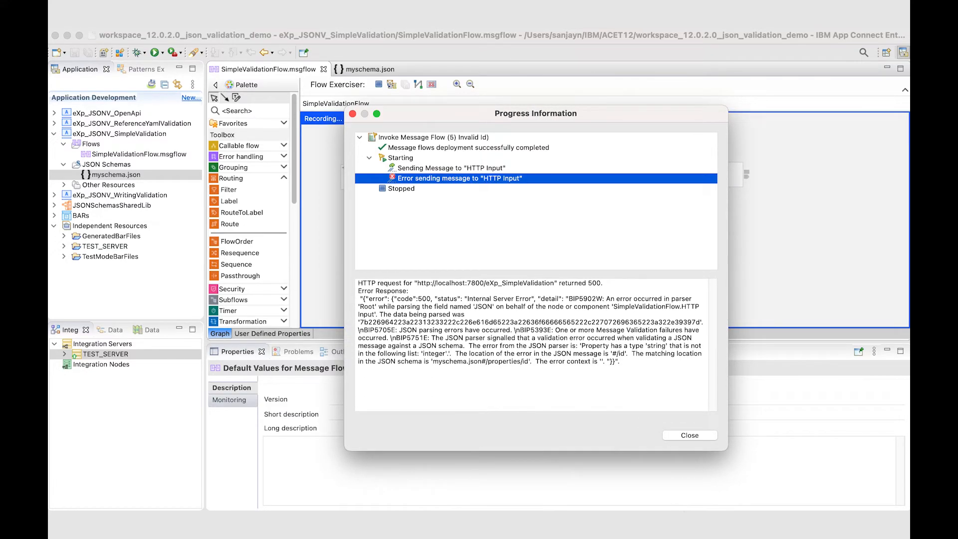
left_click_drag(580, 346, 449, 353)
double_click(435, 353)
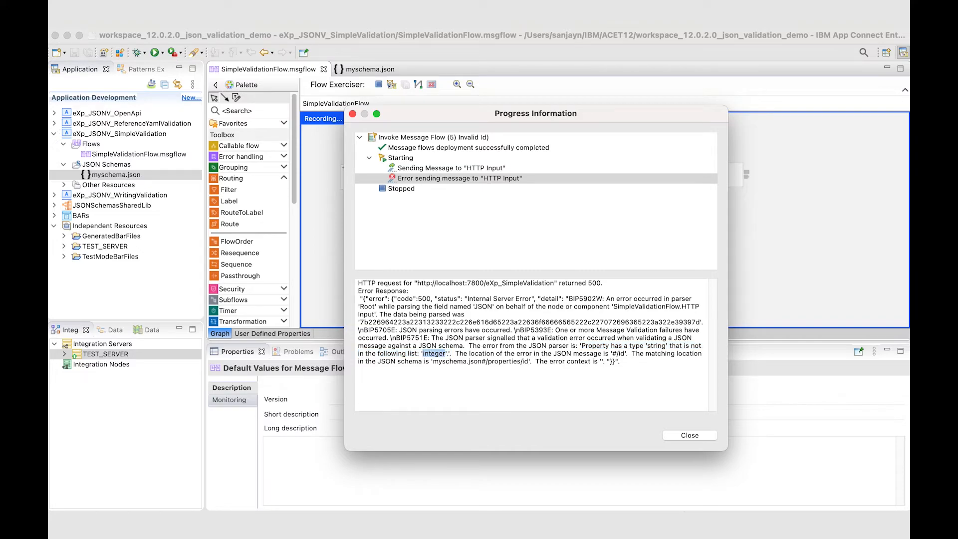
left_click(435, 354)
double_click(621, 354)
Step: Compare the id value in the sent message with the error's message and schema locations, and dismiss the results
left_click(451, 168)
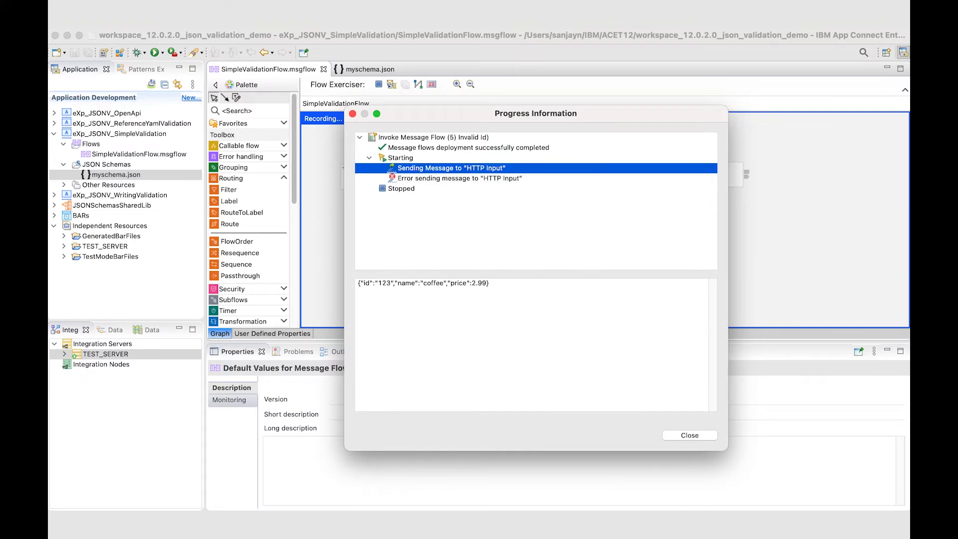
left_click(489, 283)
left_click_drag(374, 283, 392, 283)
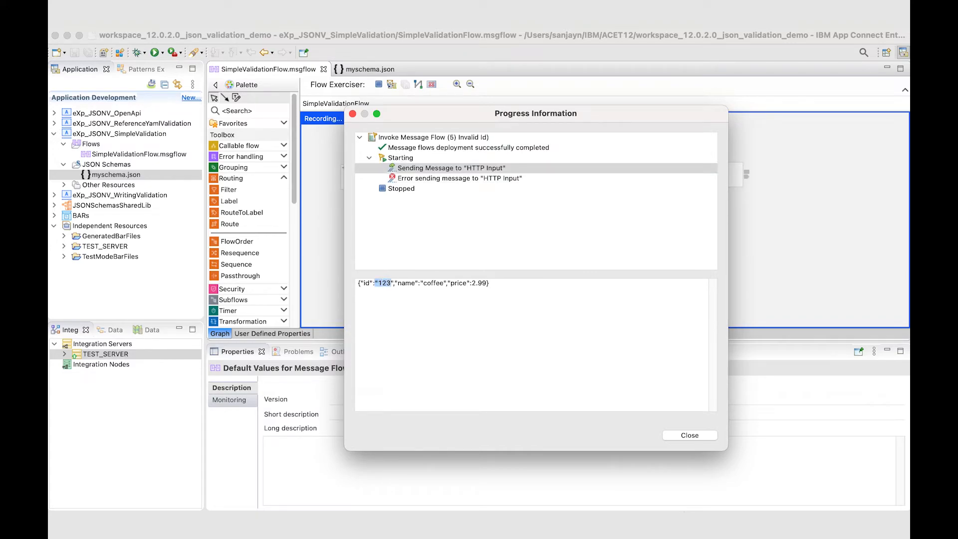
left_click(459, 178)
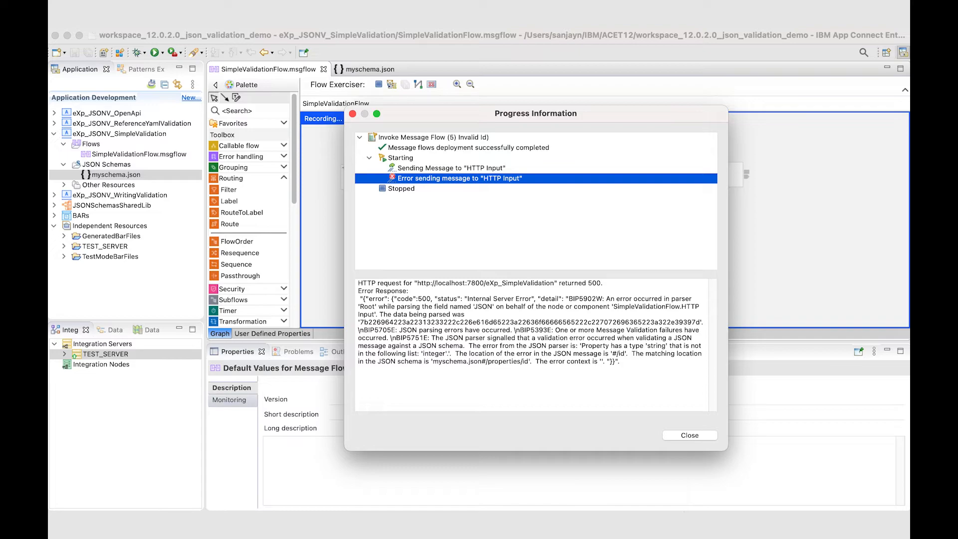
left_click_drag(613, 353, 625, 353)
left_click(624, 375)
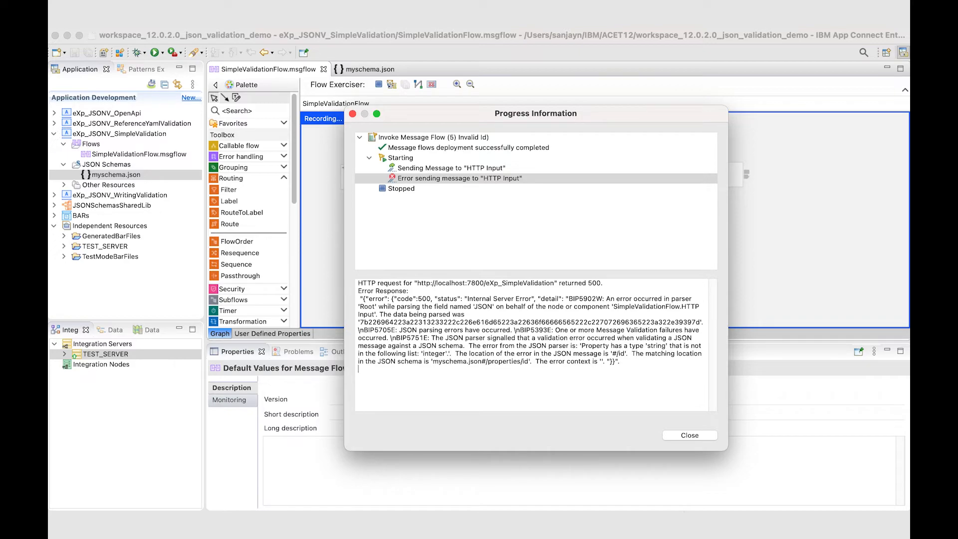
left_click_drag(482, 362, 486, 362)
left_click(490, 375)
left_click(690, 435)
left_click(614, 288)
Step: Examine the type defined for the id property under properties in myschema.json
left_click(369, 69)
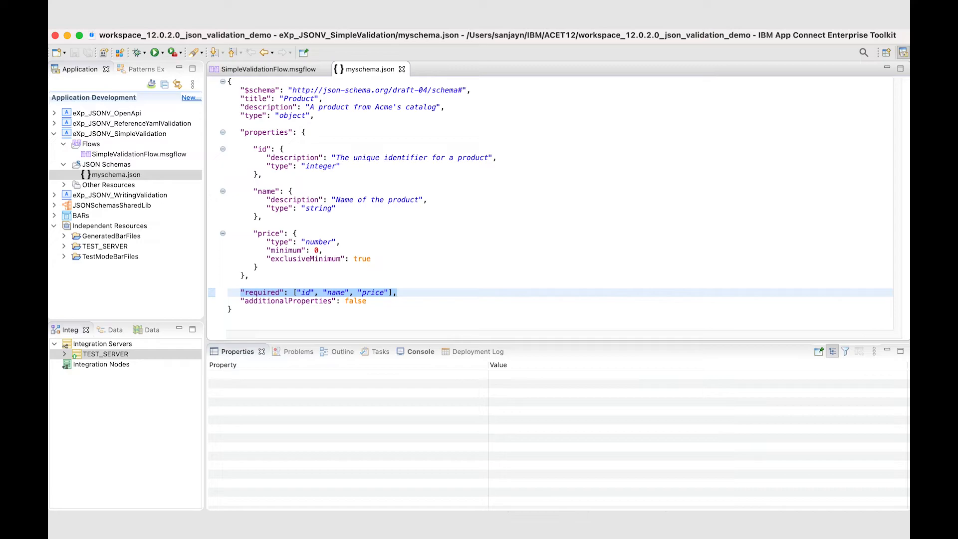
double_click(267, 132)
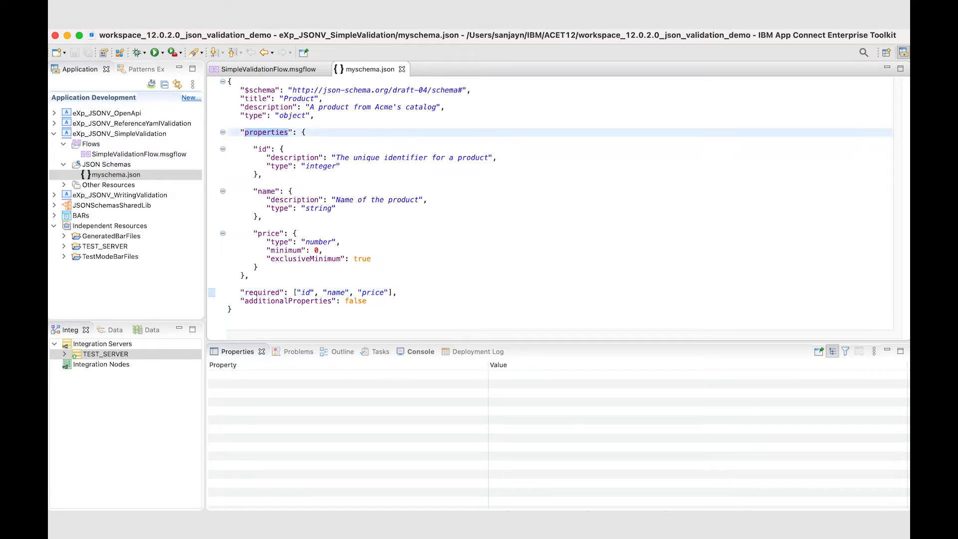
double_click(262, 149)
left_click_drag(267, 166, 341, 166)
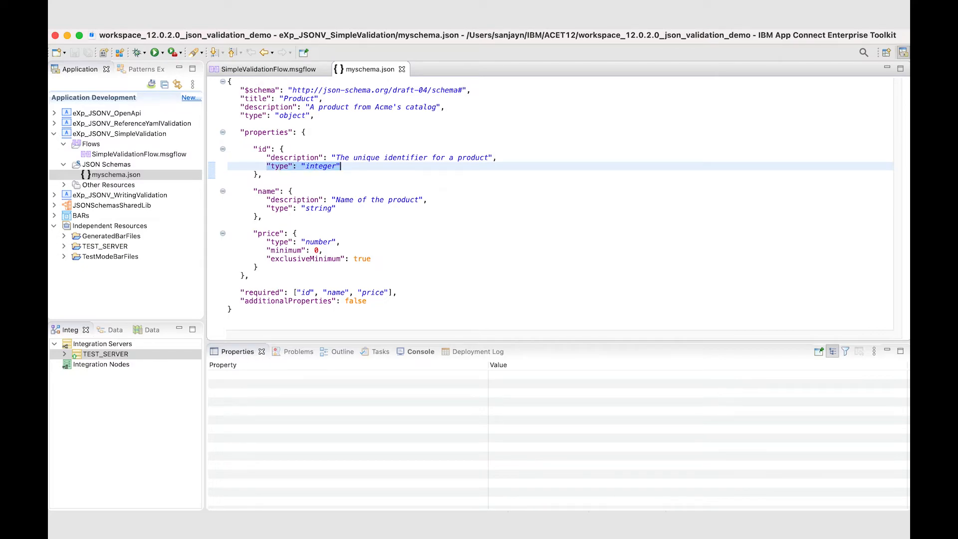
Step: Return to the flow, review the id value in the input message "6) Valid message", and send the message
left_click(268, 69)
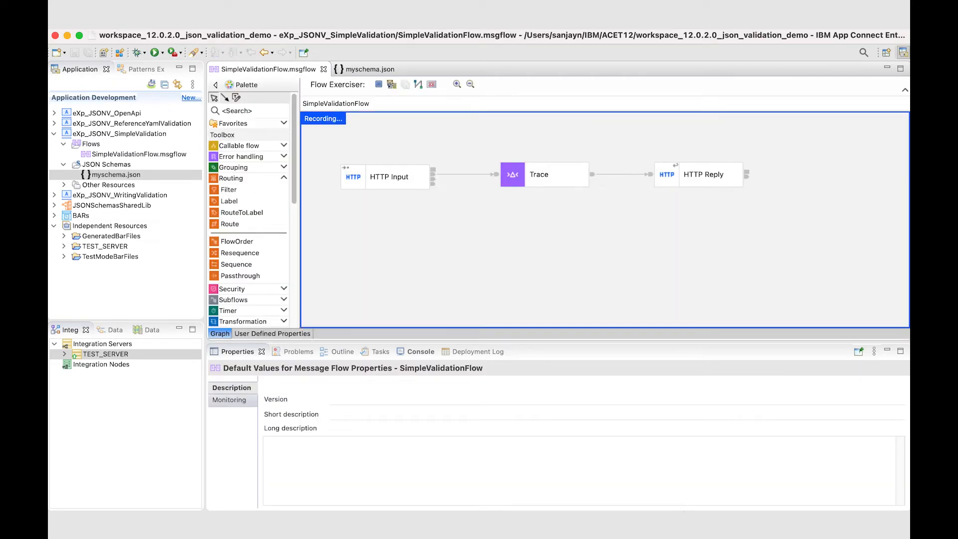
left_click(392, 84)
left_click(316, 193)
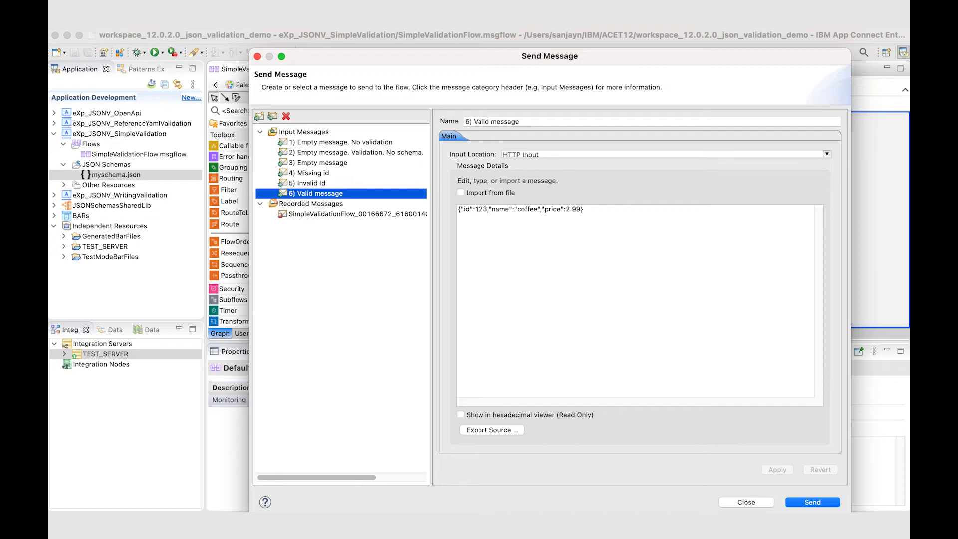
left_click_drag(474, 208, 492, 209)
left_click(527, 209)
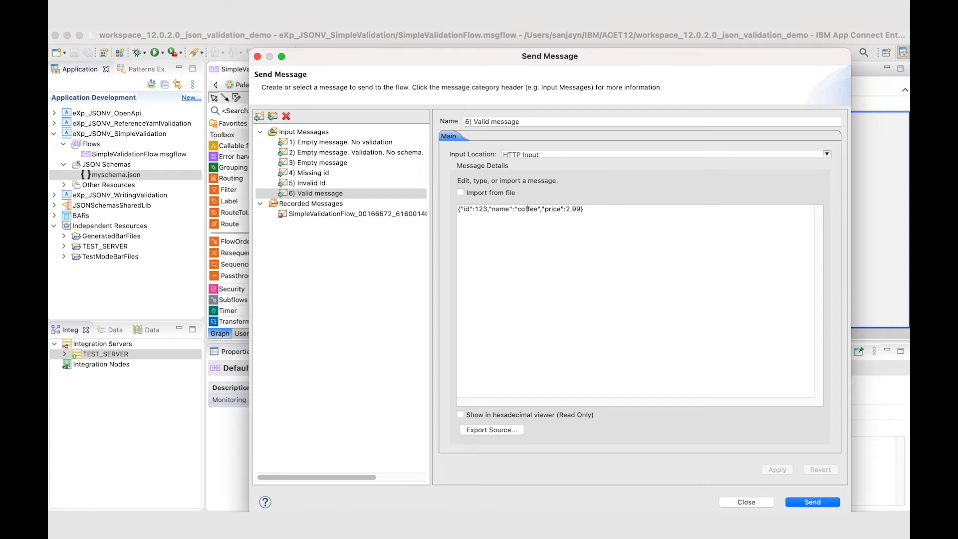
left_click(813, 502)
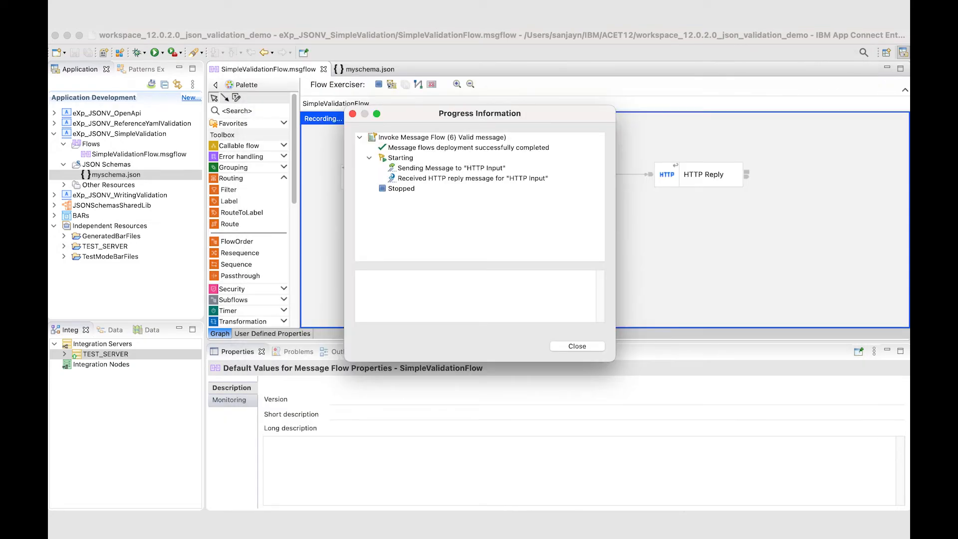
Step: Inspect the valid message that was sent and the HTTP reply received for it, and dismiss the results
left_click(451, 168)
left_click(472, 178)
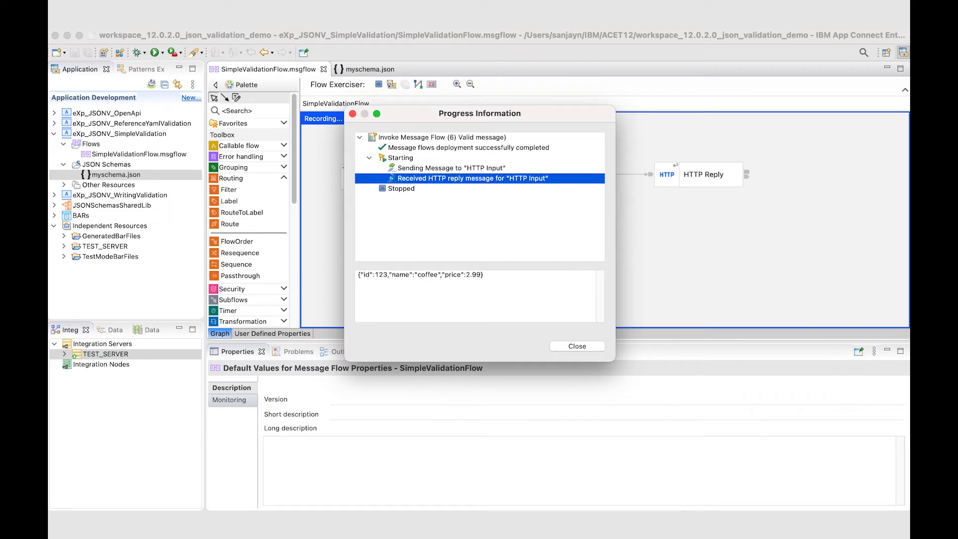
left_click(577, 346)
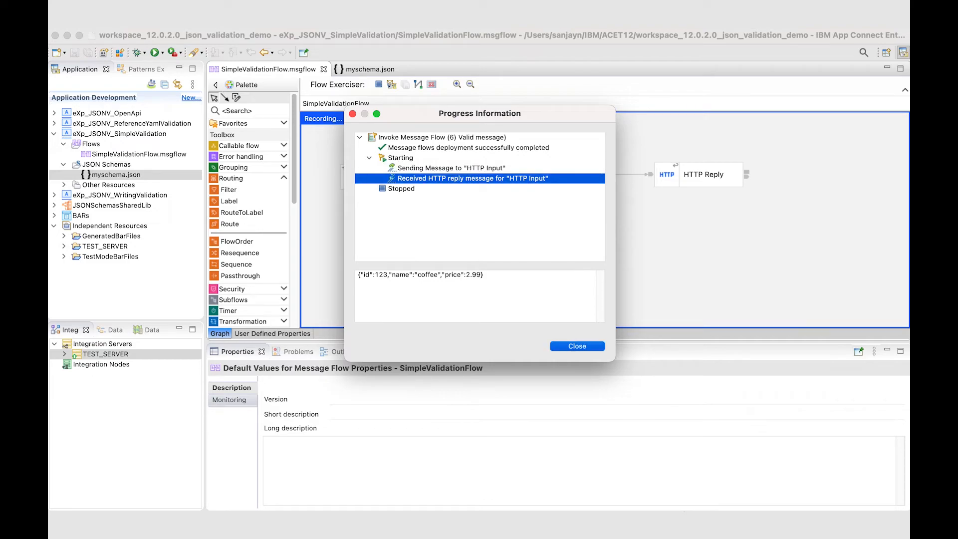
Step: Inspect the recorded message between Trace and HTTP Reply, checking MessageSet in the message Properties, and dismiss it without saving
left_click(622, 174)
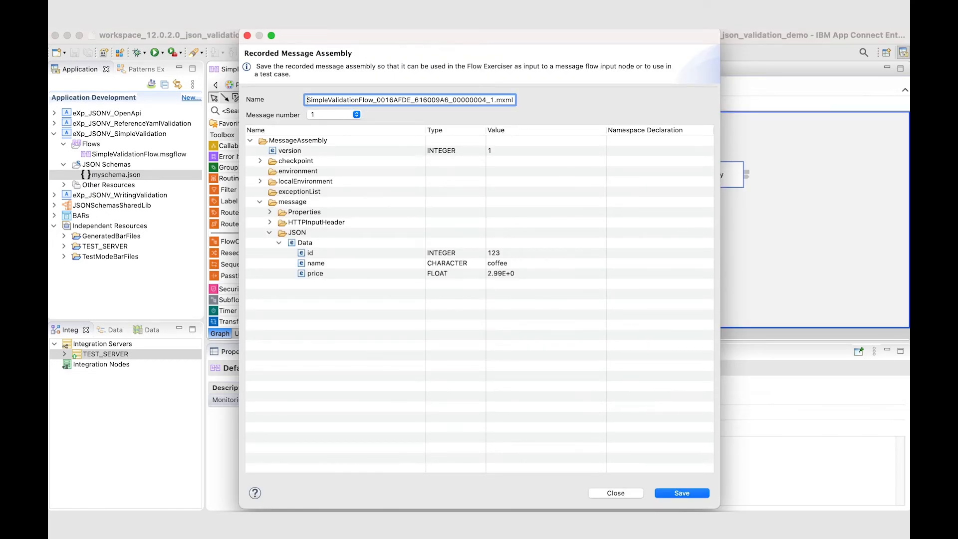
left_click(270, 212)
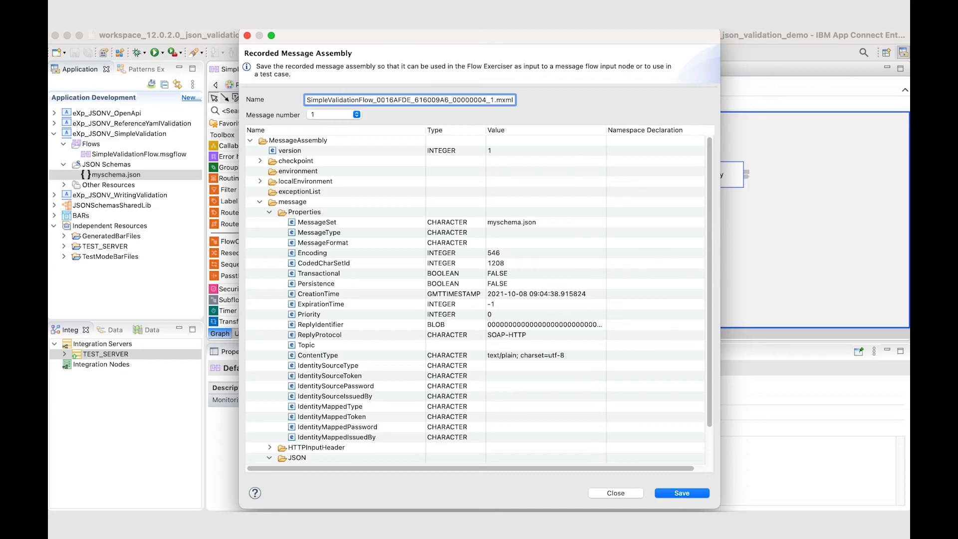
left_click(317, 223)
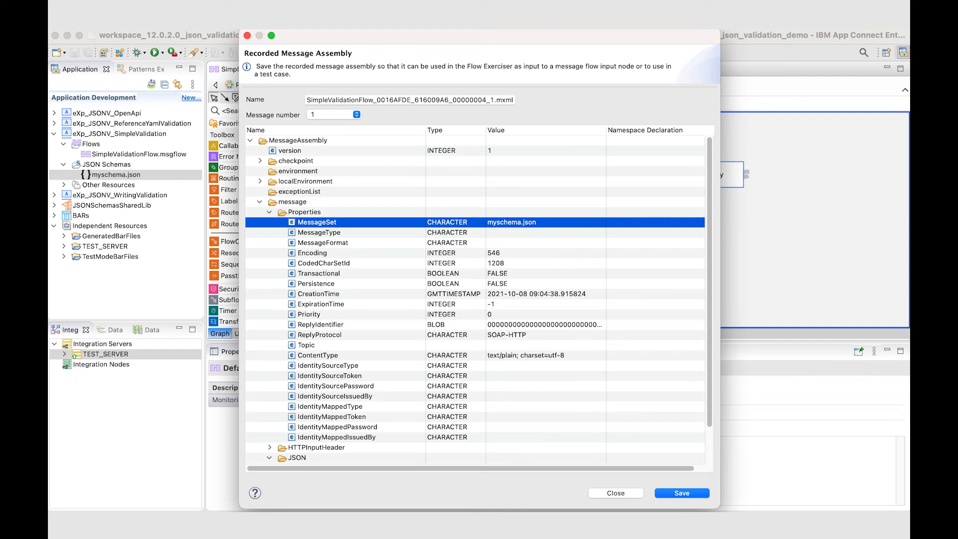
left_click(616, 493)
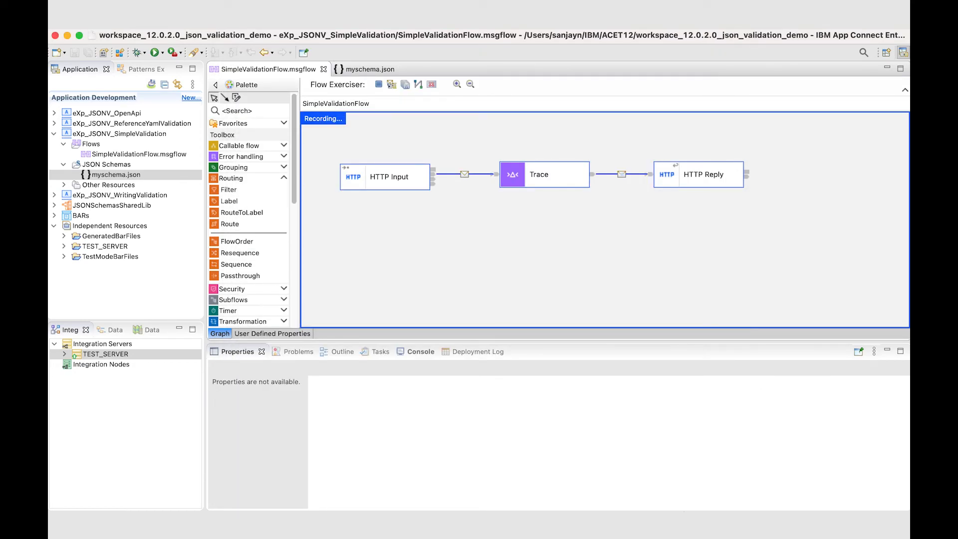
Step: Stop recording the flow and review the HTTP Input node's message model and validation settings
left_click(379, 85)
key("Return")
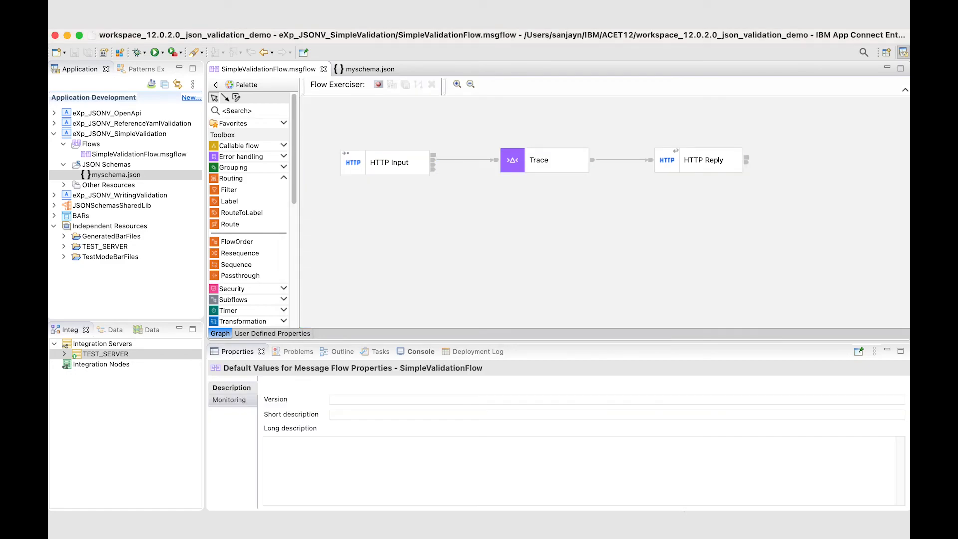
double_click(389, 162)
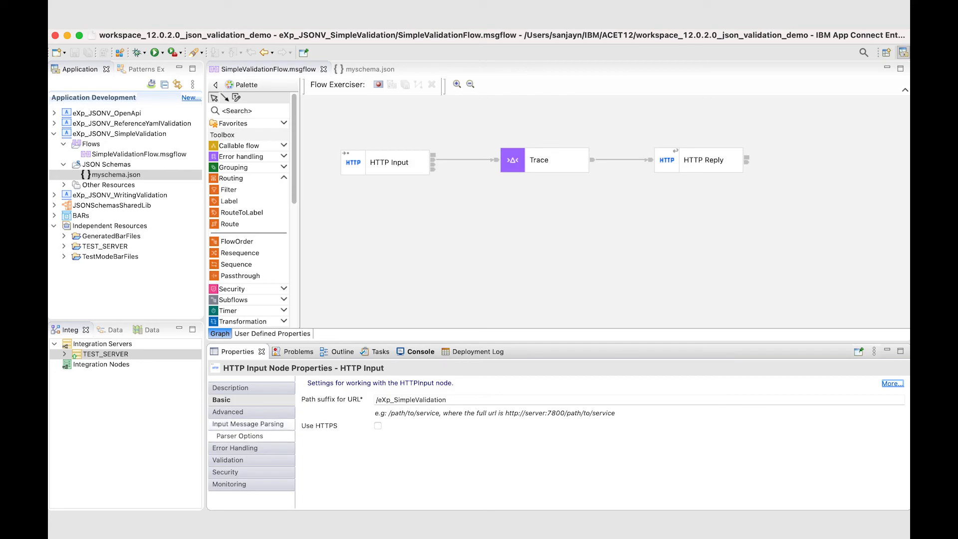
left_click(248, 425)
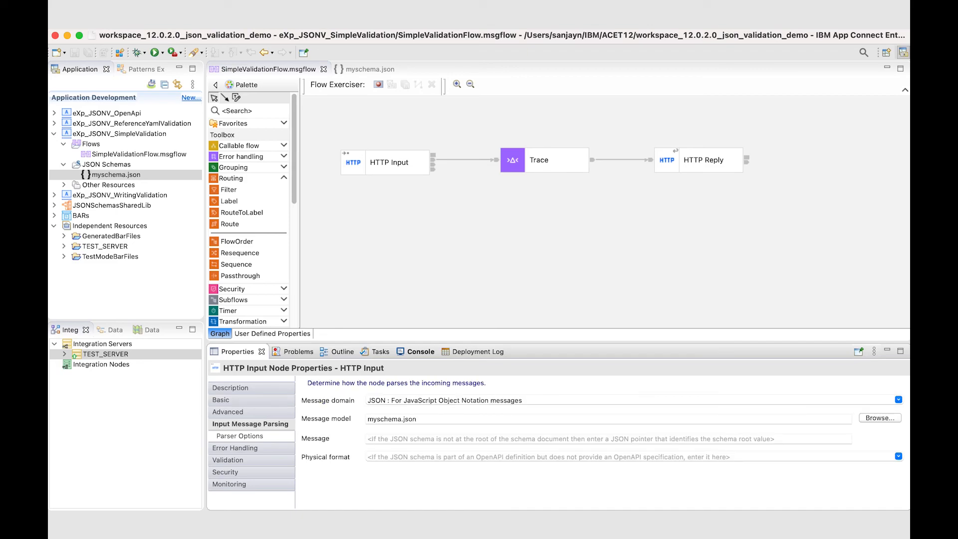
left_click(417, 419)
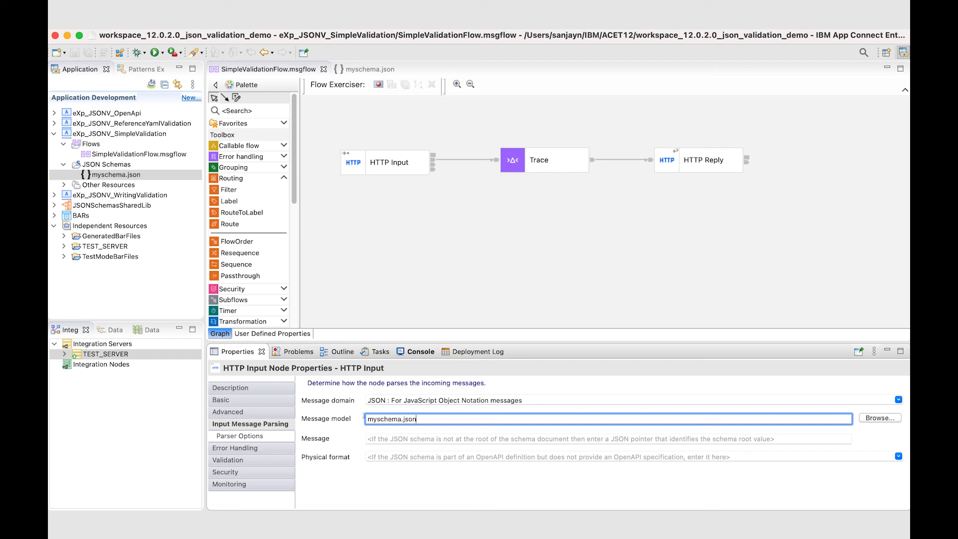
left_click(229, 460)
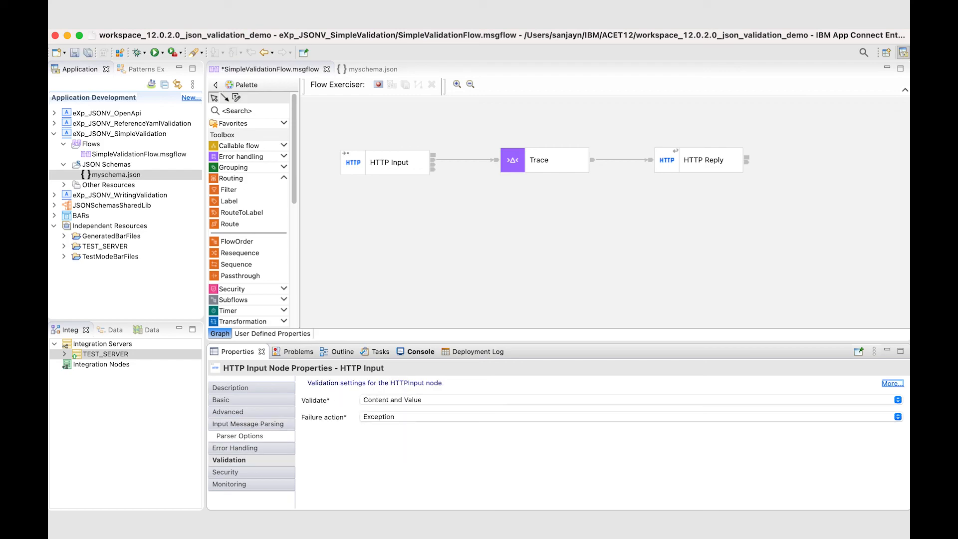